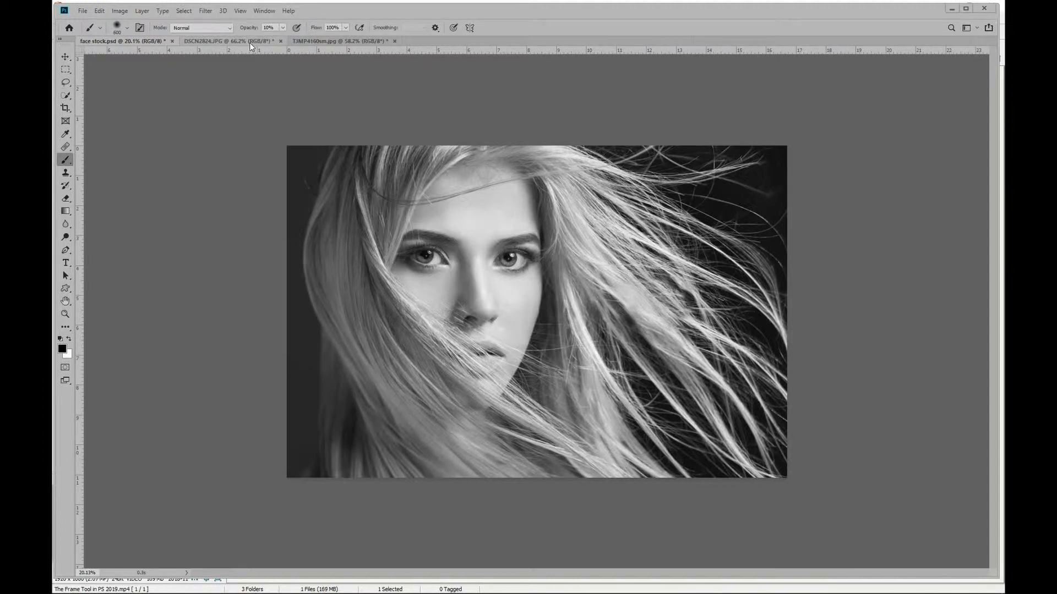
In DSCN2824.JPG, select the framed notice on the wall and remove it with a Content-Aware fill at 100% opacity
click(249, 41)
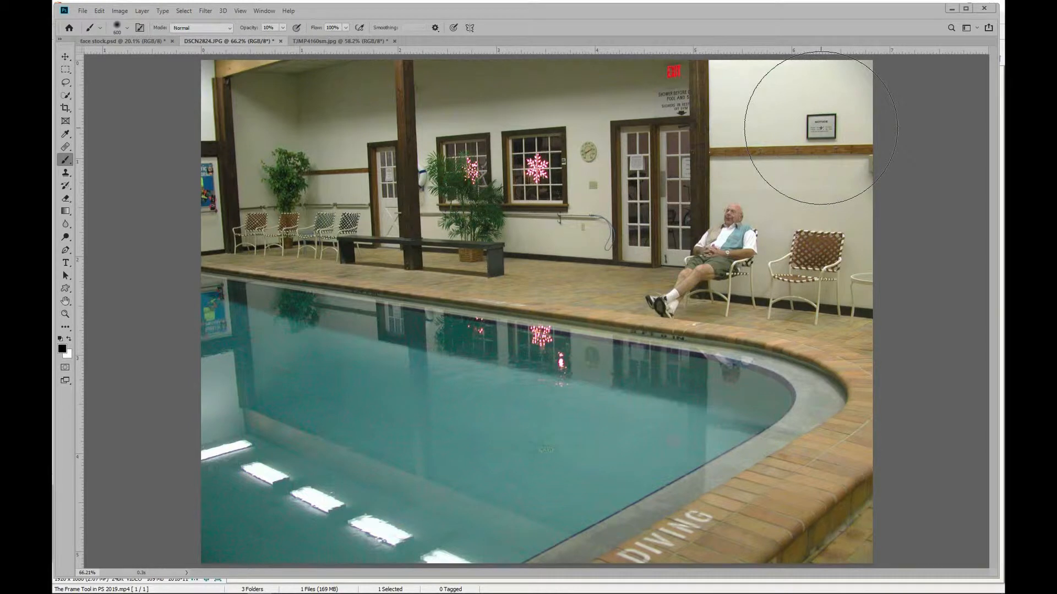
key(z)
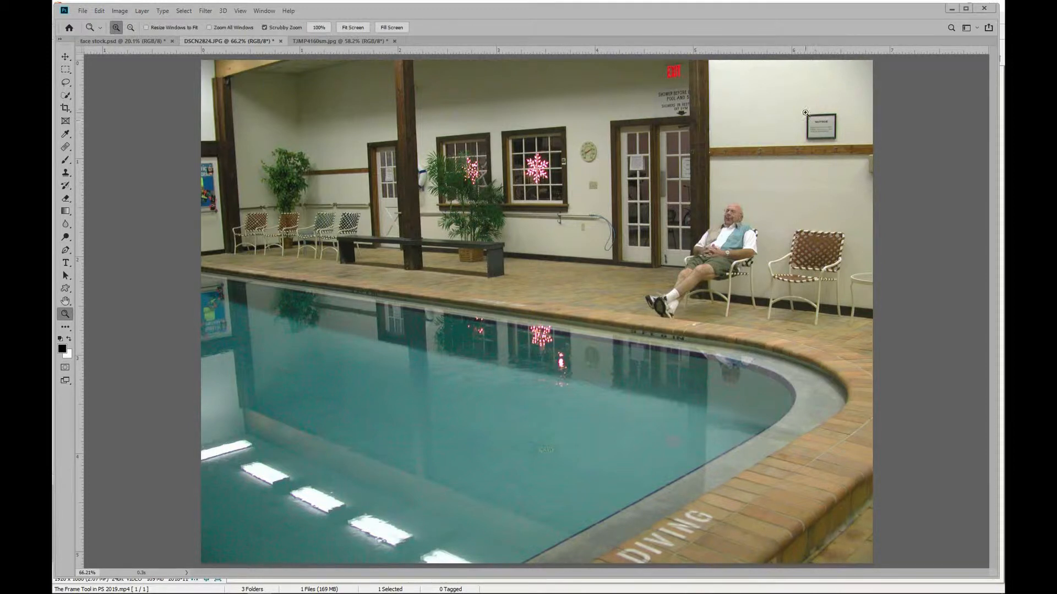
key(m)
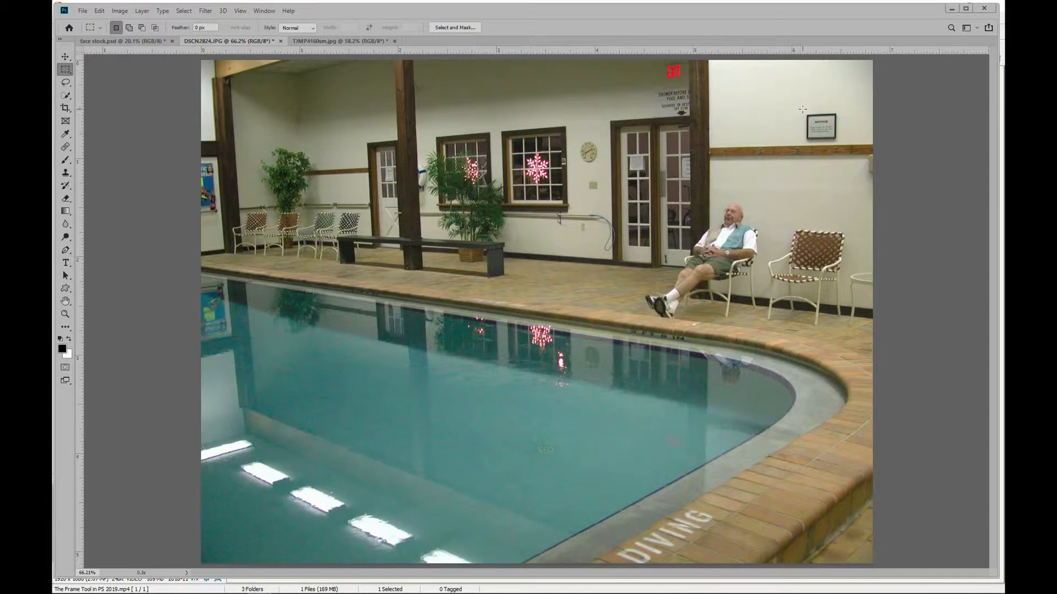
drag(803, 110, 840, 145)
click(99, 11)
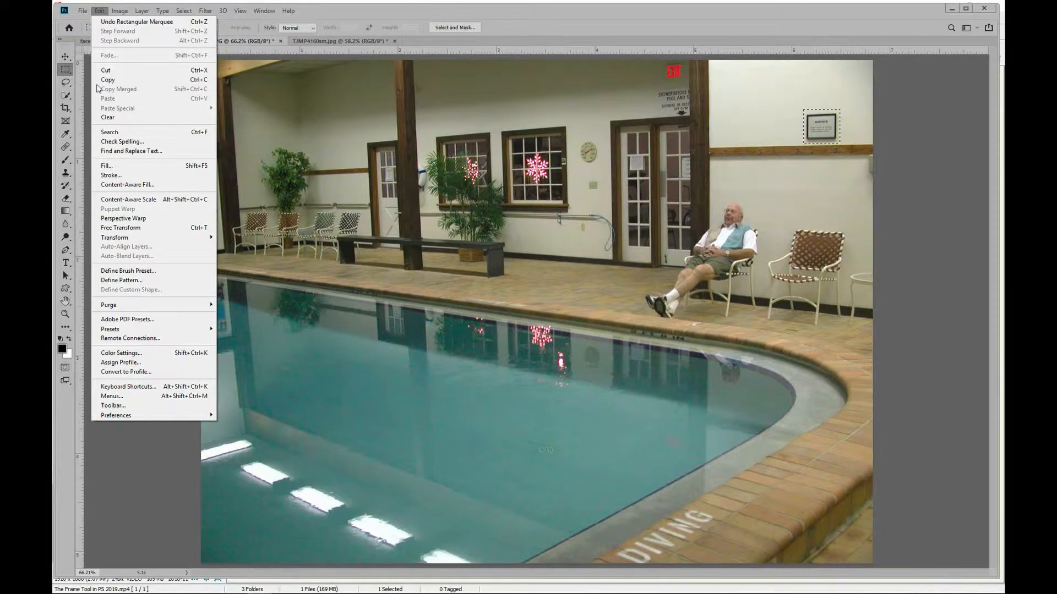
click(142, 167)
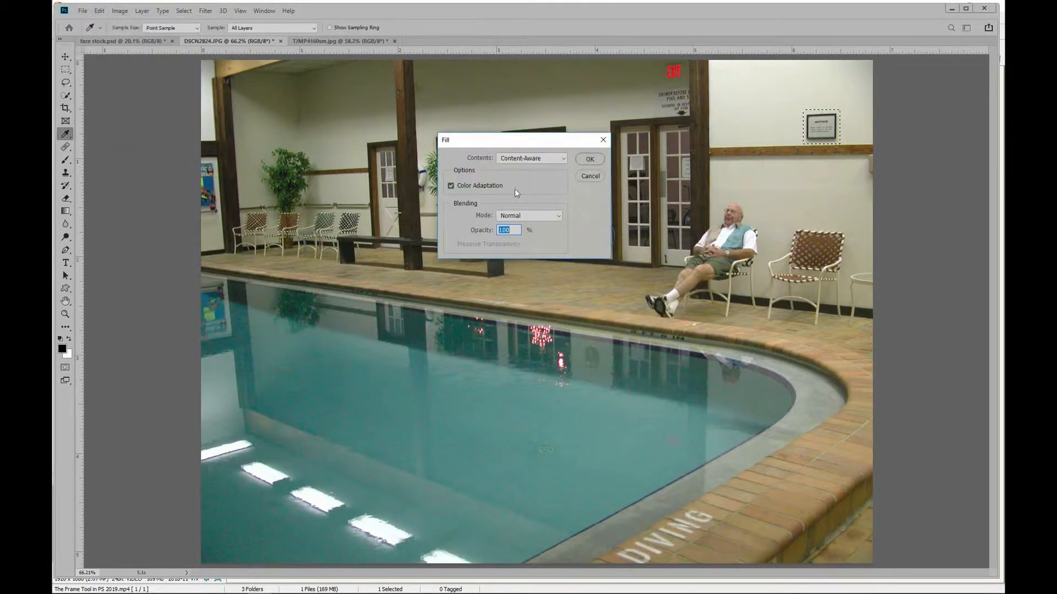
click(564, 160)
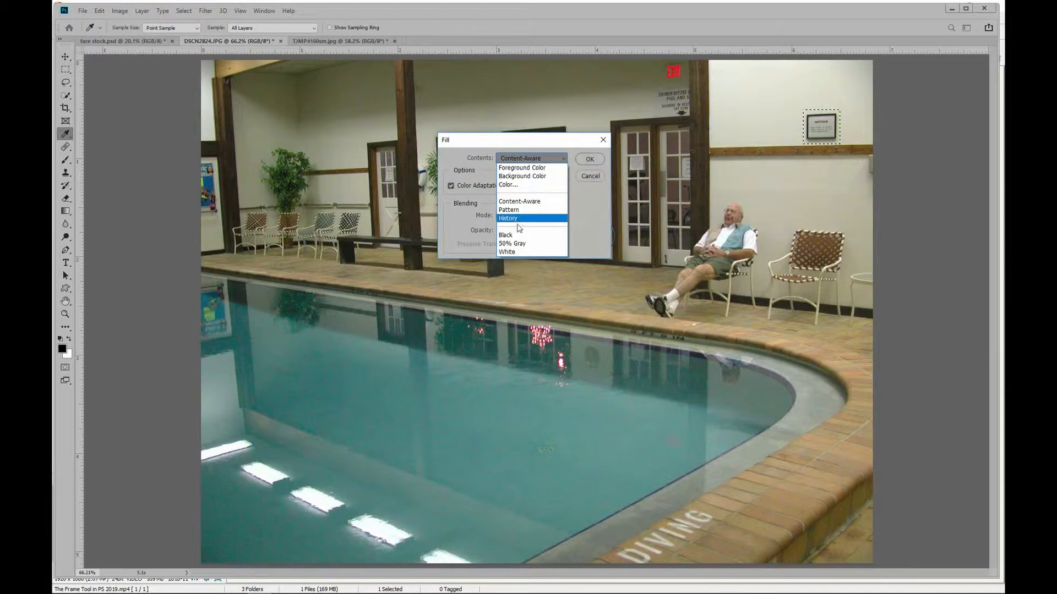
click(534, 160)
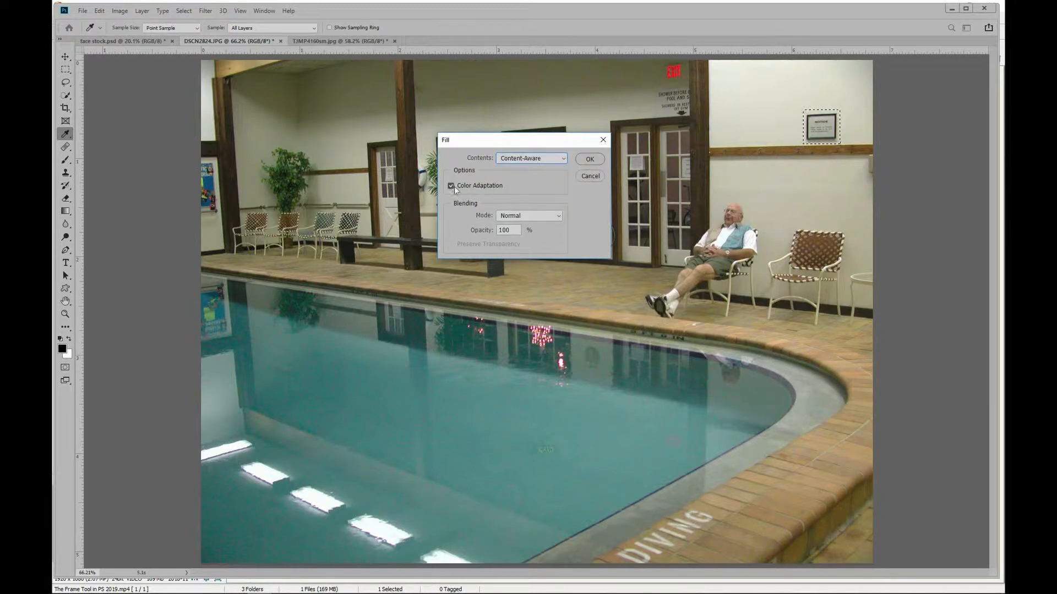
click(590, 160)
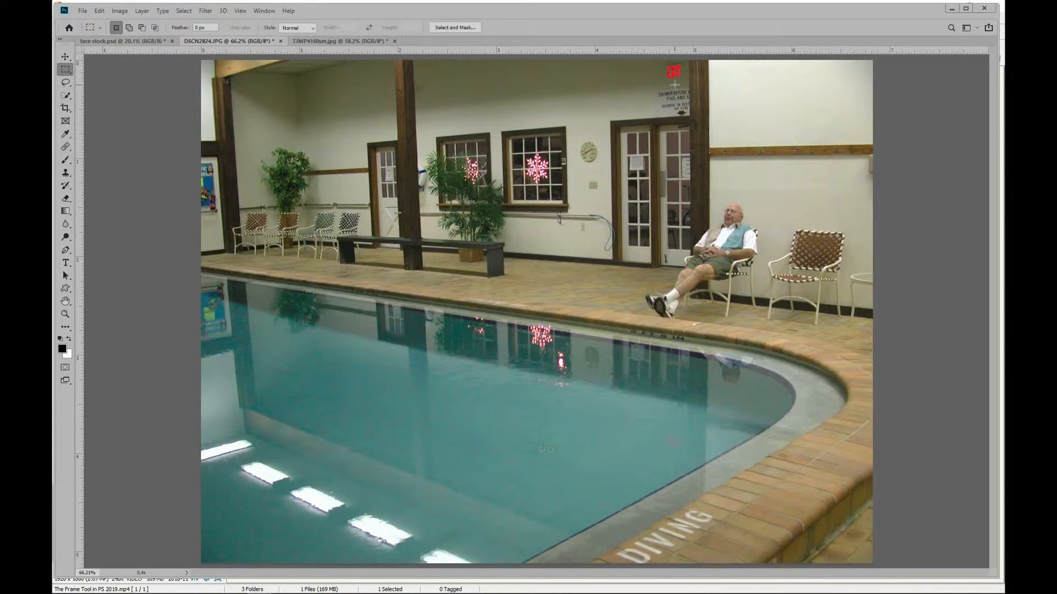
Make a rectangular selection around the red EXIT sign above the doors, with extra wall on its left side
key(z)
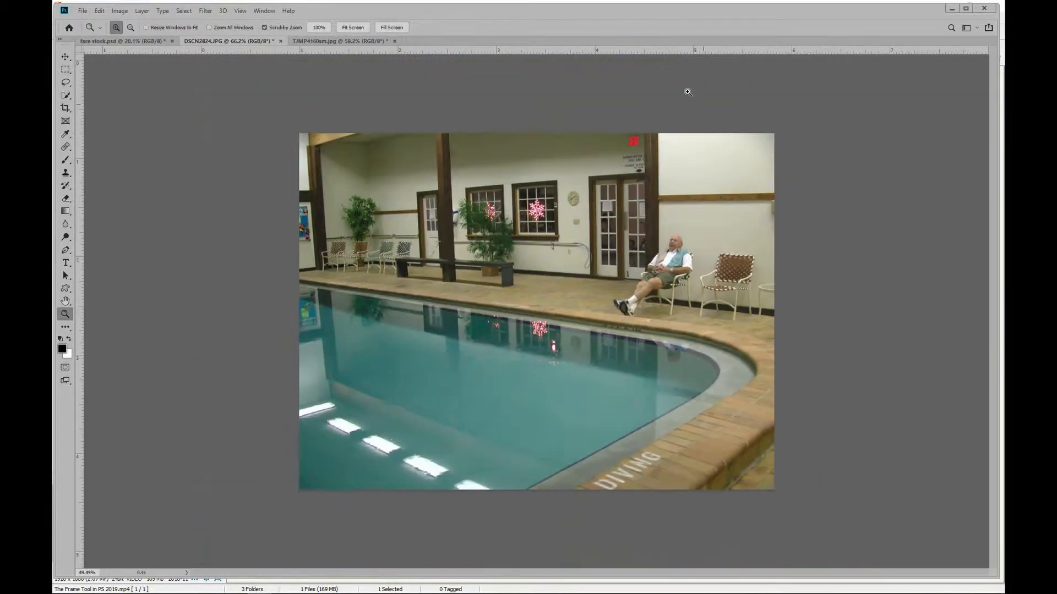
alt+click(682, 108)
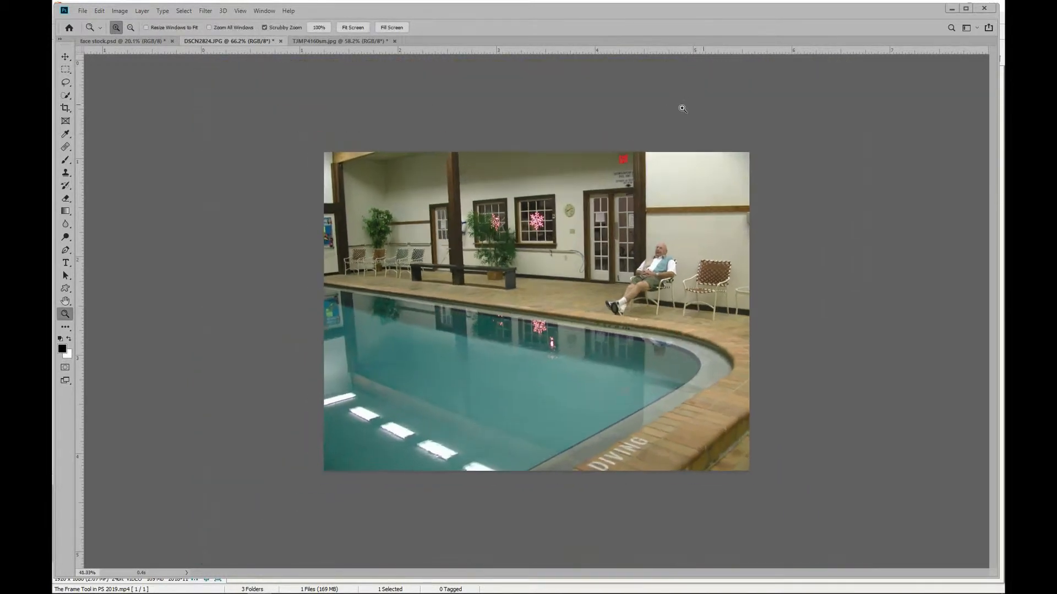
drag(682, 108, 639, 272)
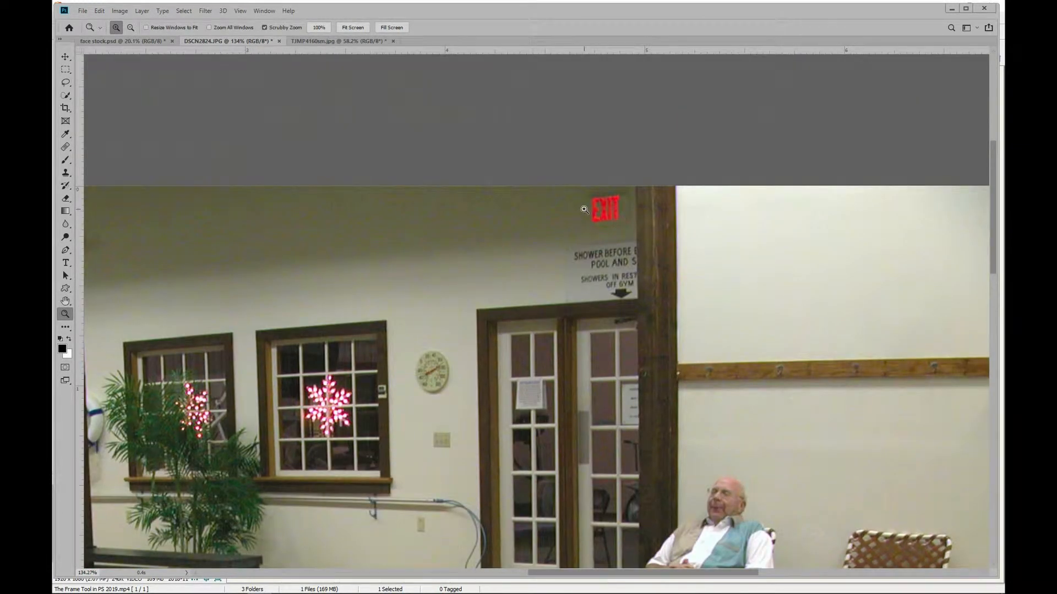
key(m)
drag(557, 194, 605, 211)
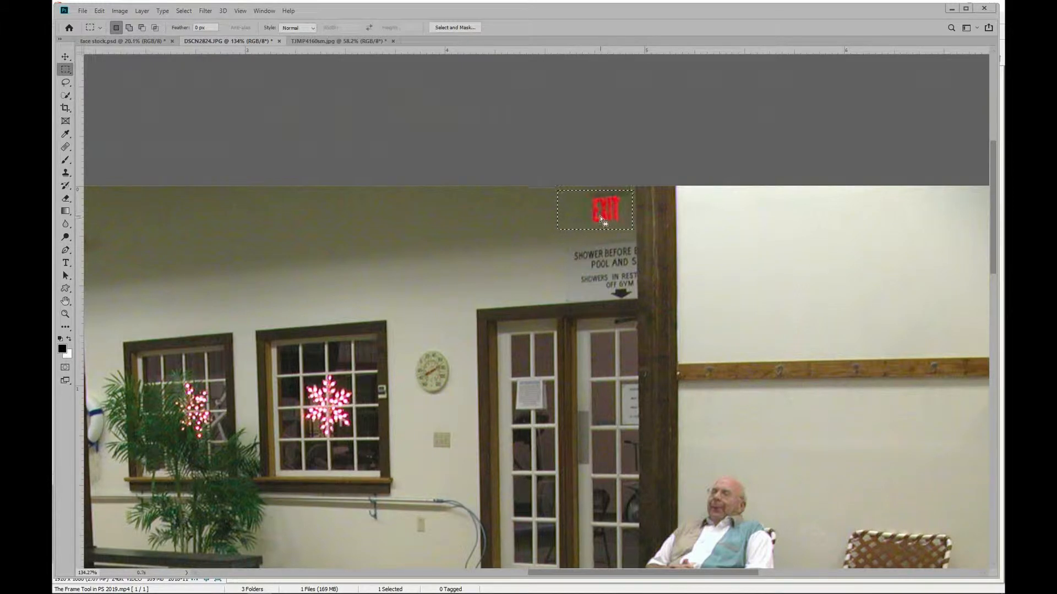
Try the standard Content-Aware fill with Color Adaptation on the selected EXIT sign area and undo it
click(100, 11)
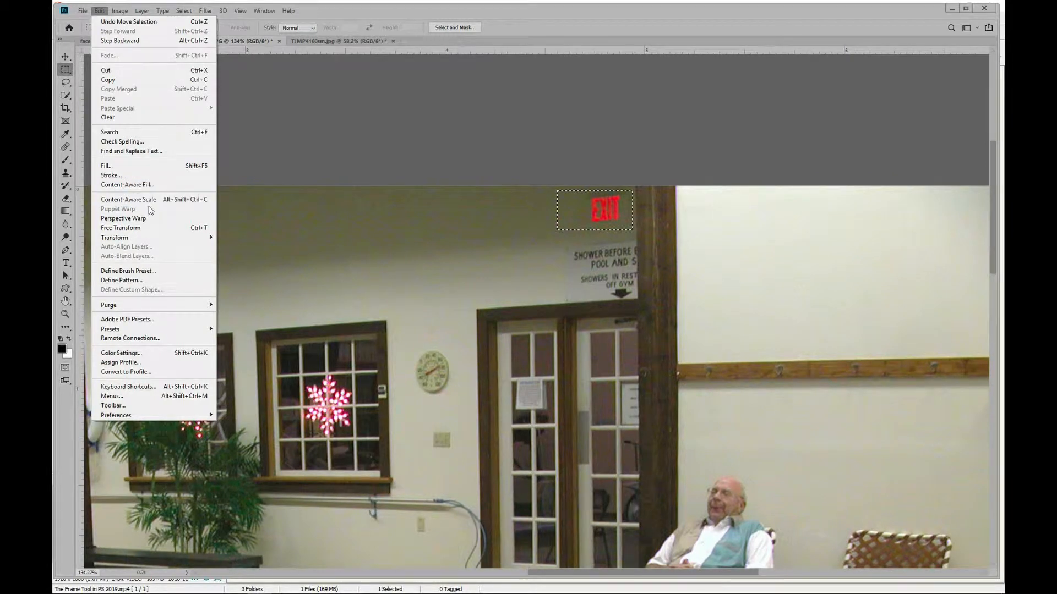
click(127, 168)
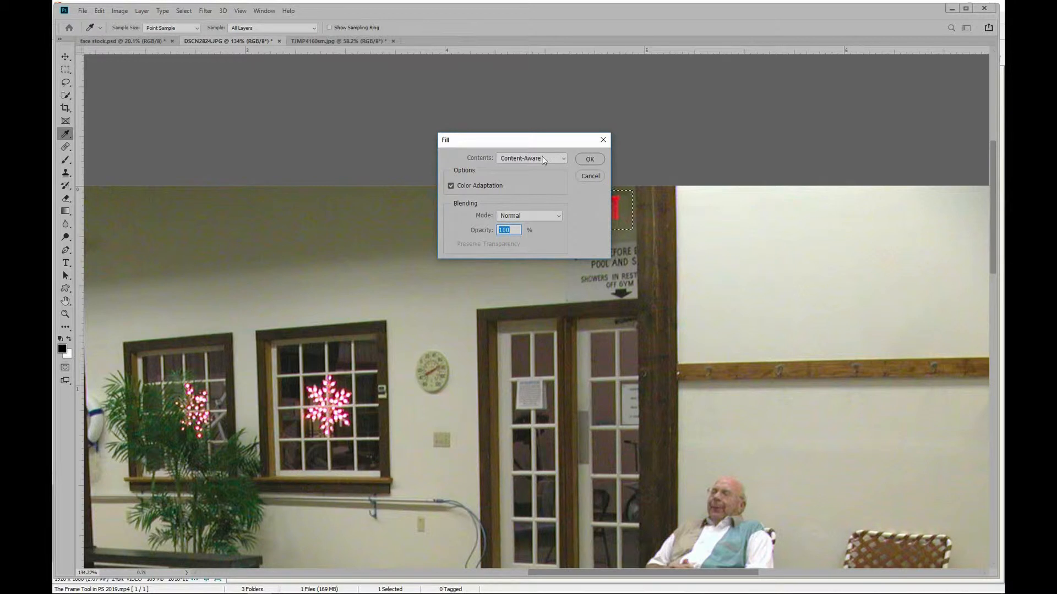
click(583, 161)
key(m)
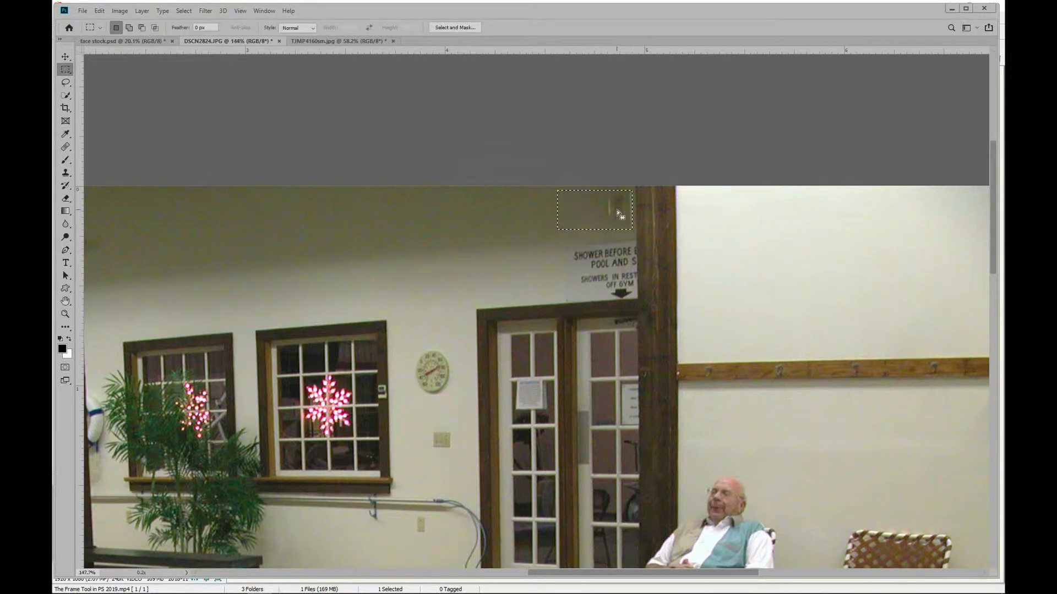
scroll(619, 212, up, 3)
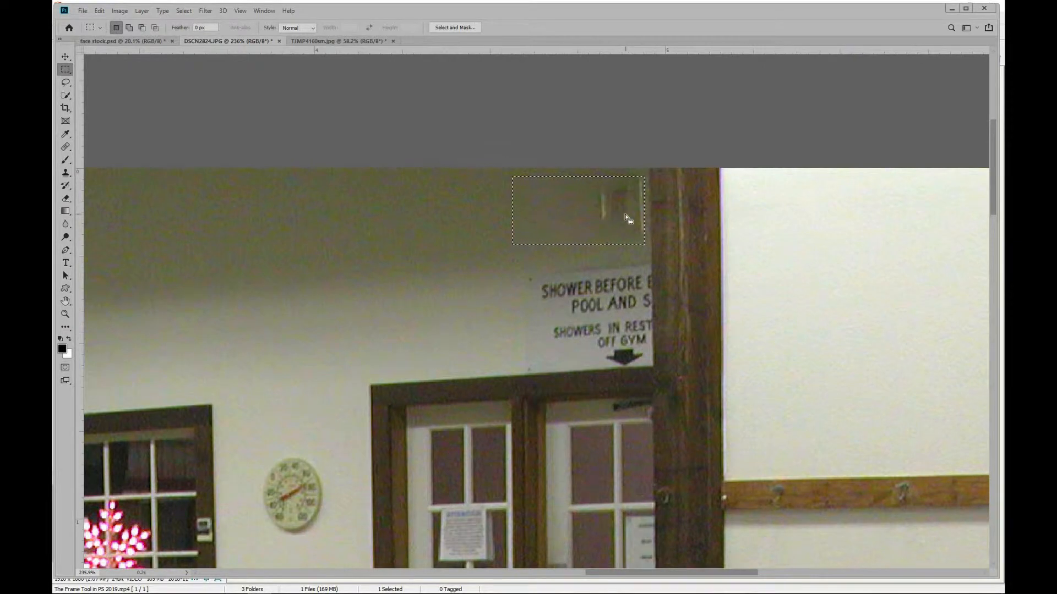
scroll(619, 206, down, 3)
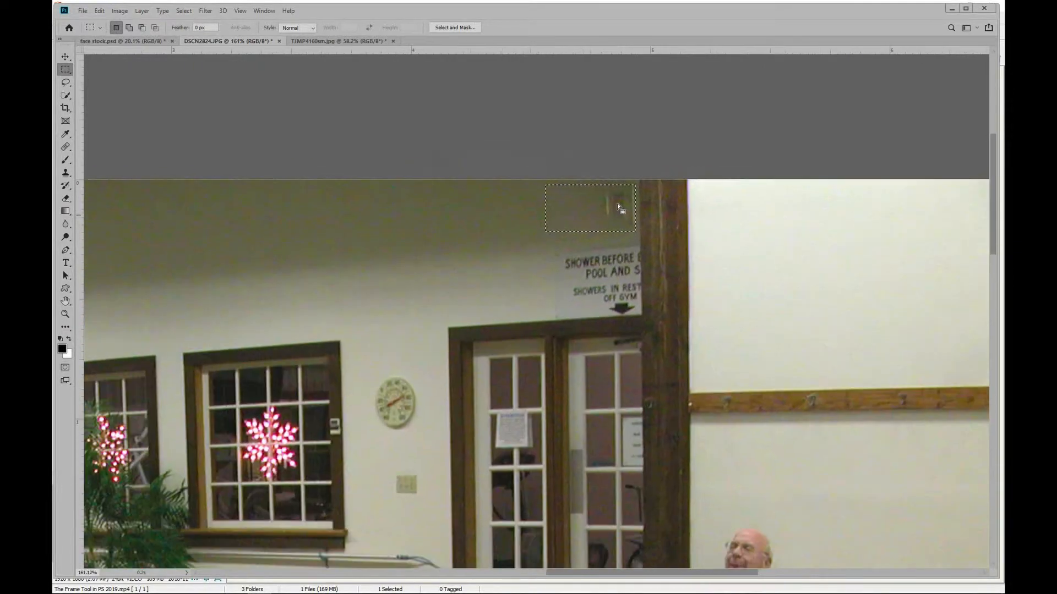
key(ctrl+z)
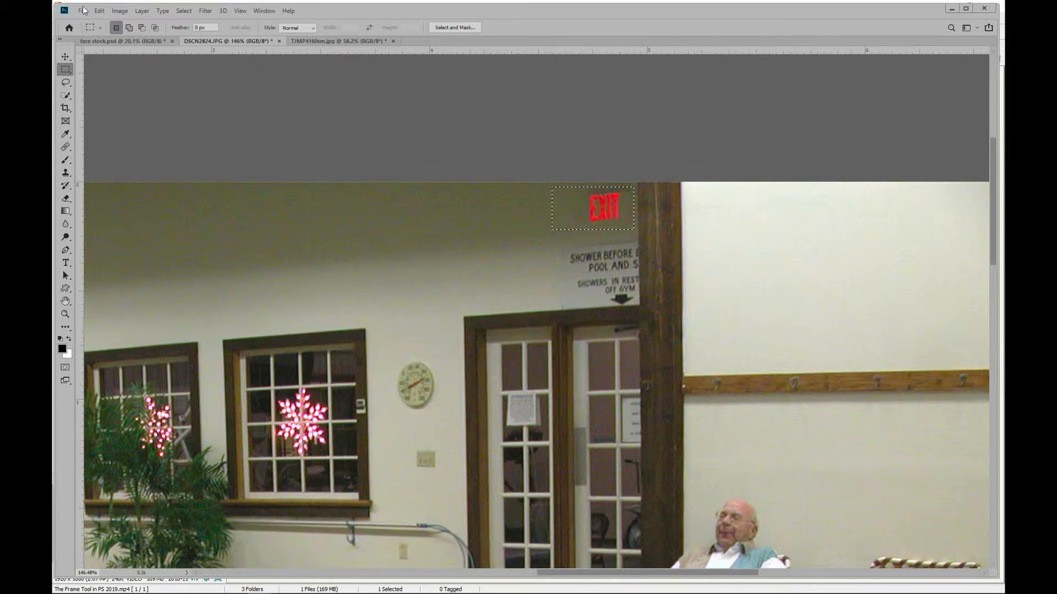
Start Content-Aware Fill and limit the sampling area to the dark wall around the EXIT sign, excluding the shower sign, doors and post and adding wall to the left
click(100, 14)
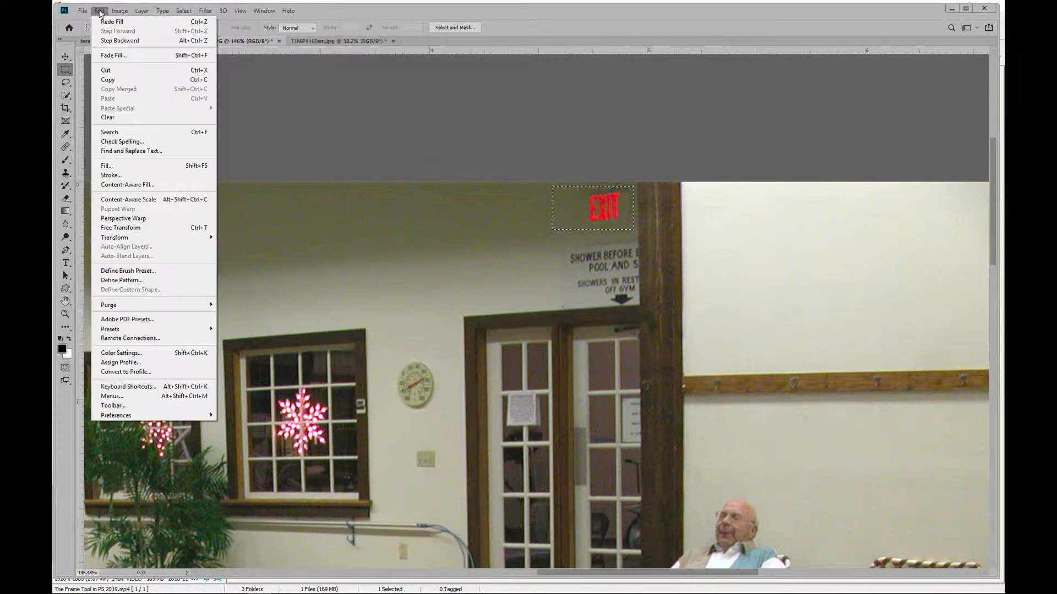
click(146, 188)
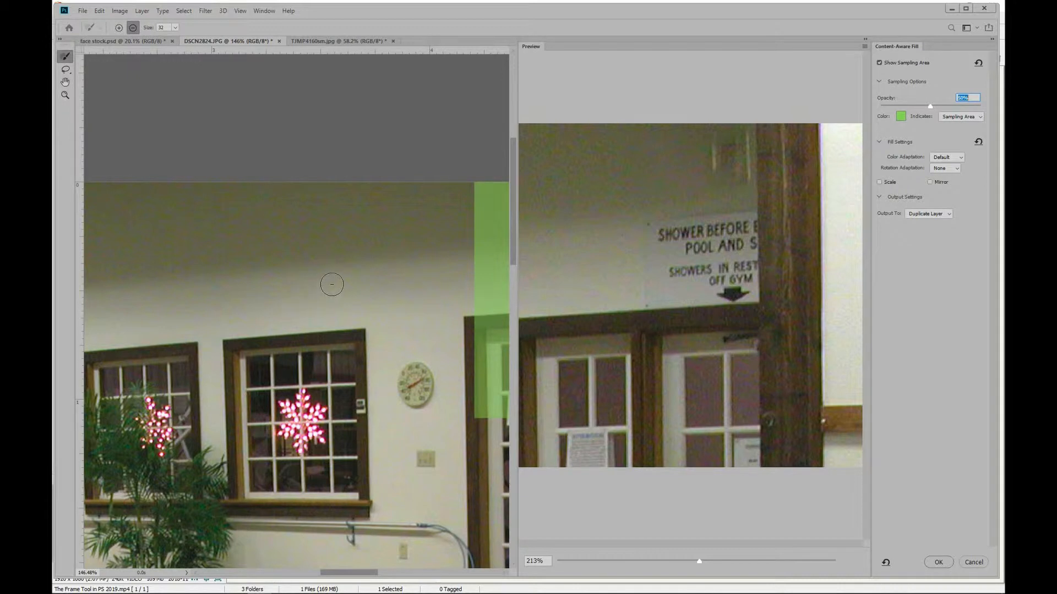
mouse_move(366, 278)
mouse_down()
mouse_move(113, 293)
mouse_move(44, 326)
mouse_move(65, 289)
mouse_move(50, 255)
mouse_up()
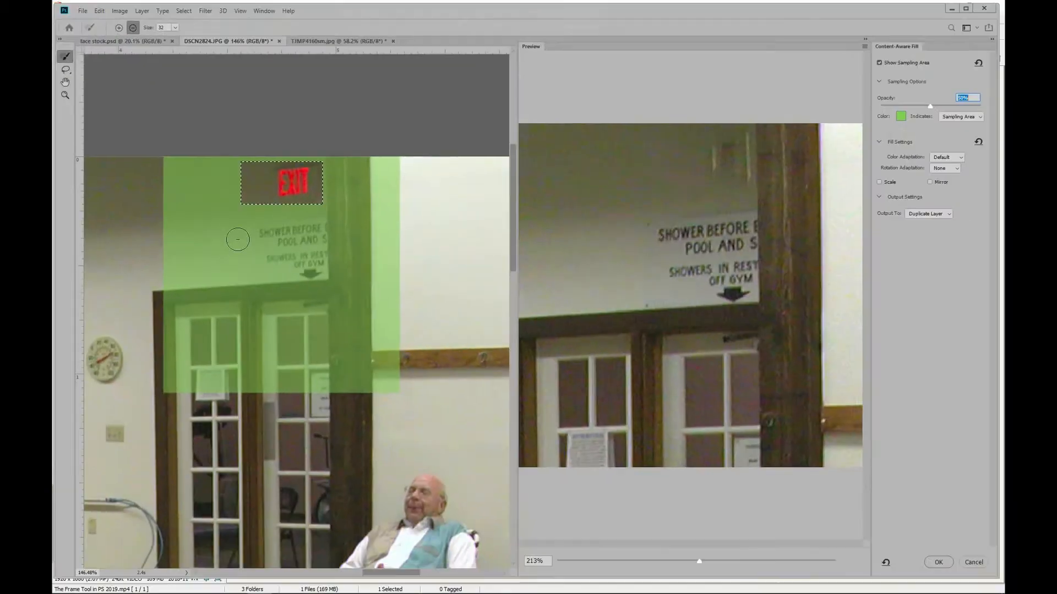
mouse_move(162, 230)
mouse_down()
mouse_move(389, 225)
mouse_move(301, 245)
mouse_move(164, 254)
mouse_move(410, 263)
mouse_move(172, 291)
mouse_move(390, 289)
mouse_move(166, 308)
mouse_move(232, 322)
mouse_move(415, 300)
mouse_move(366, 322)
mouse_move(195, 323)
mouse_move(155, 270)
mouse_move(160, 312)
mouse_move(338, 334)
mouse_move(270, 348)
mouse_move(378, 377)
mouse_move(338, 366)
mouse_up()
mouse_move(218, 340)
mouse_down()
mouse_move(164, 369)
mouse_move(256, 371)
mouse_move(184, 383)
mouse_move(171, 362)
mouse_move(194, 386)
mouse_move(246, 379)
mouse_move(226, 396)
mouse_move(252, 394)
mouse_up()
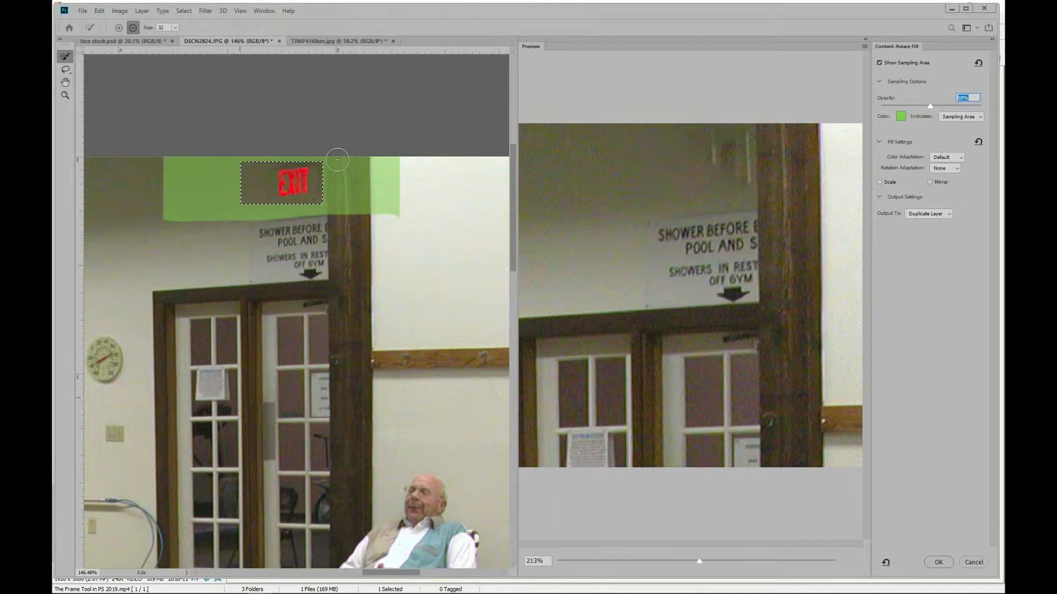
mouse_move(338, 212)
mouse_down()
mouse_move(360, 179)
mouse_move(356, 146)
mouse_move(364, 207)
mouse_move(373, 161)
mouse_move(383, 194)
mouse_move(394, 156)
mouse_move(399, 222)
mouse_move(428, 225)
mouse_up()
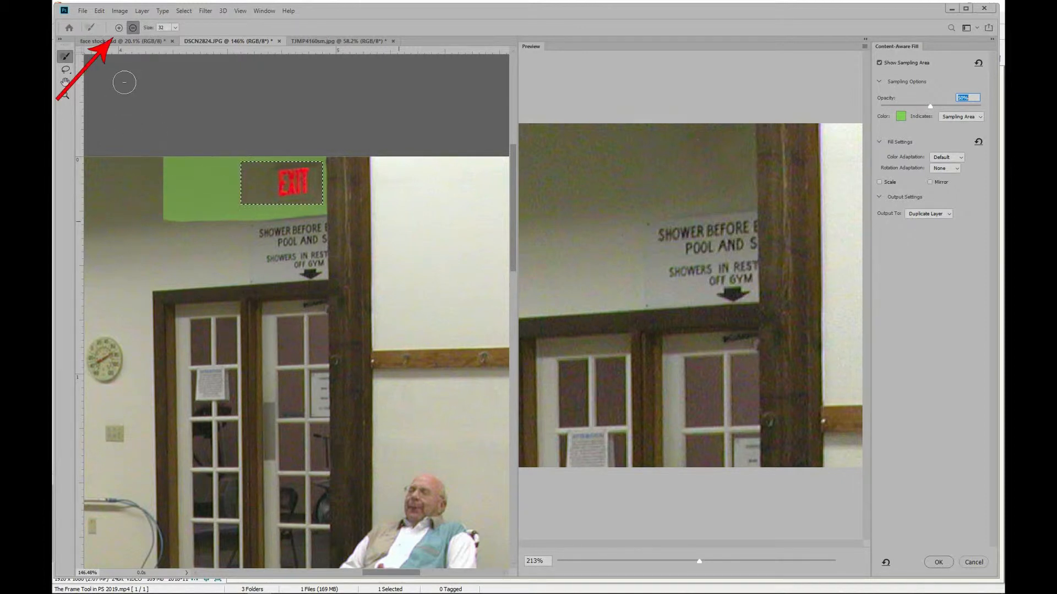
click(118, 27)
mouse_move(154, 168)
mouse_down()
mouse_move(105, 173)
mouse_move(132, 181)
mouse_move(123, 192)
mouse_move(144, 193)
mouse_move(124, 203)
mouse_move(159, 216)
mouse_move(107, 199)
mouse_move(118, 169)
mouse_move(97, 174)
mouse_move(97, 197)
mouse_move(124, 209)
mouse_up()
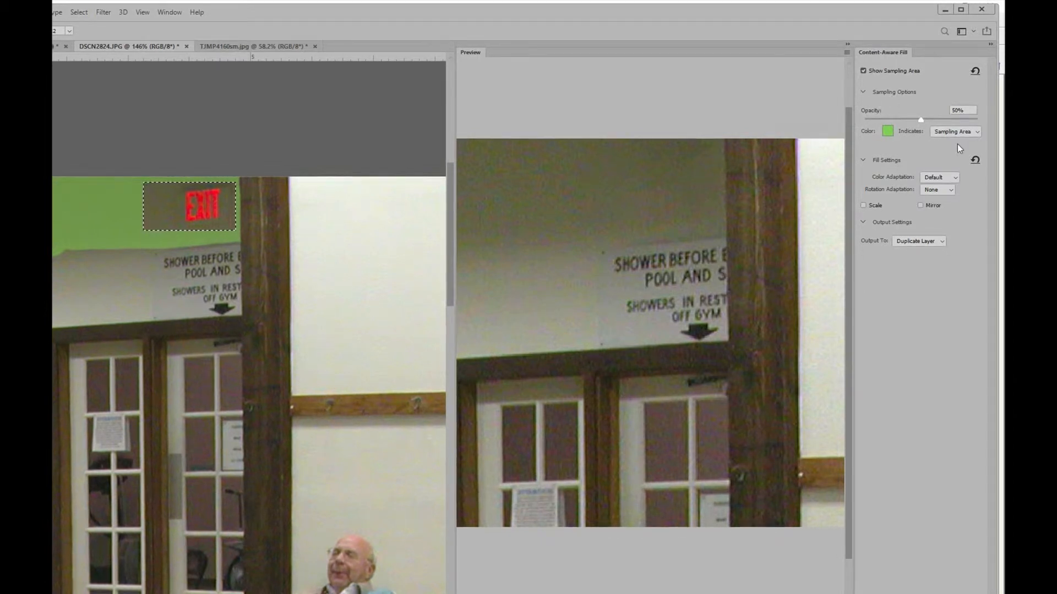
Try a 59% overlay opacity for the sampling area, restore it to 50%, and view the overlay color choices without changing them
click(920, 120)
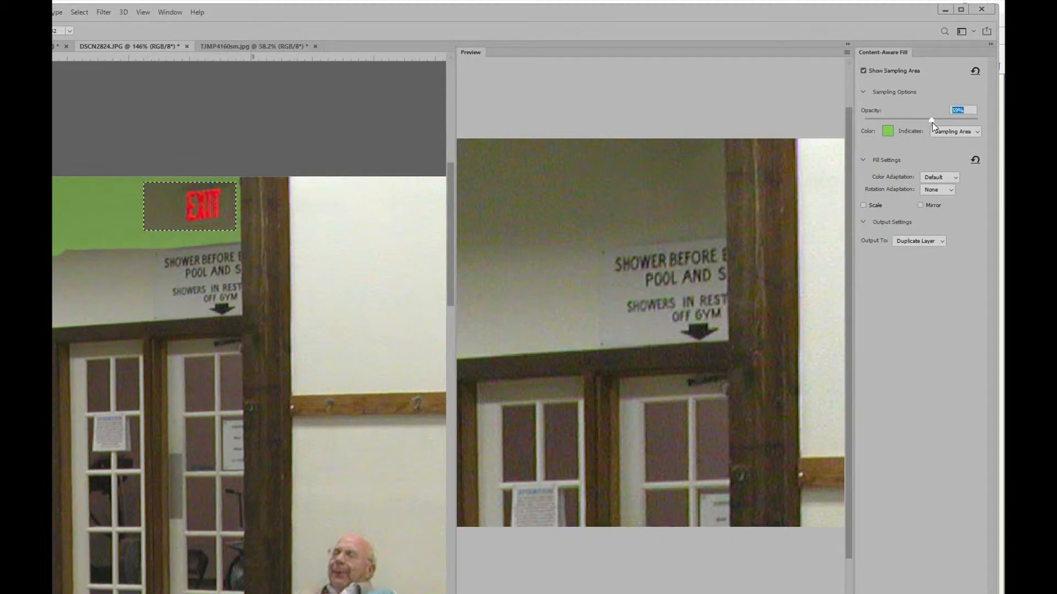
mouse_move(922, 121)
mouse_down()
mouse_move(903, 118)
mouse_move(919, 120)
mouse_up()
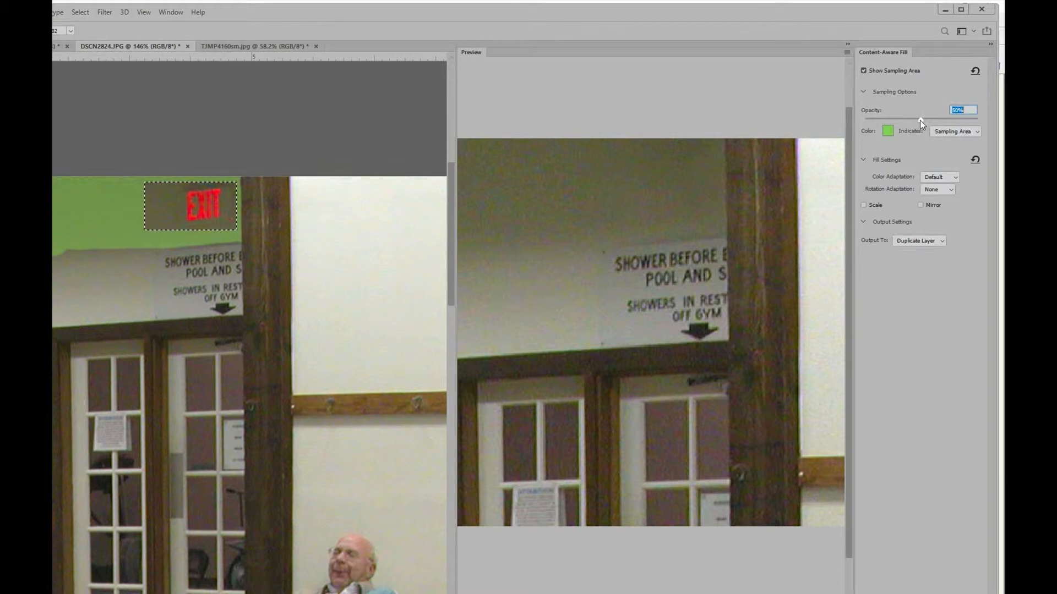
click(888, 132)
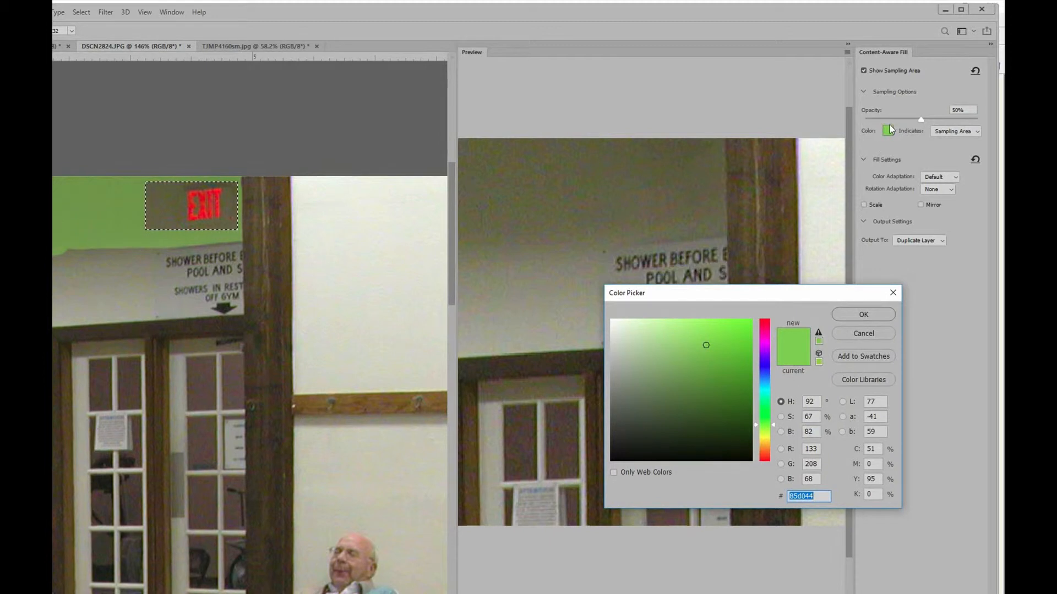
key(Escape)
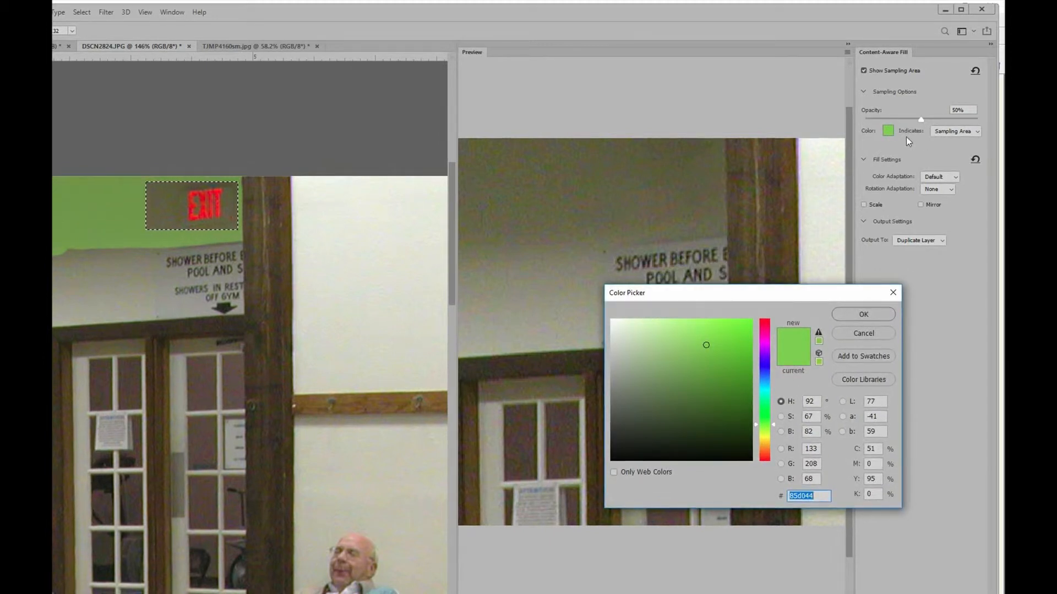
click(892, 293)
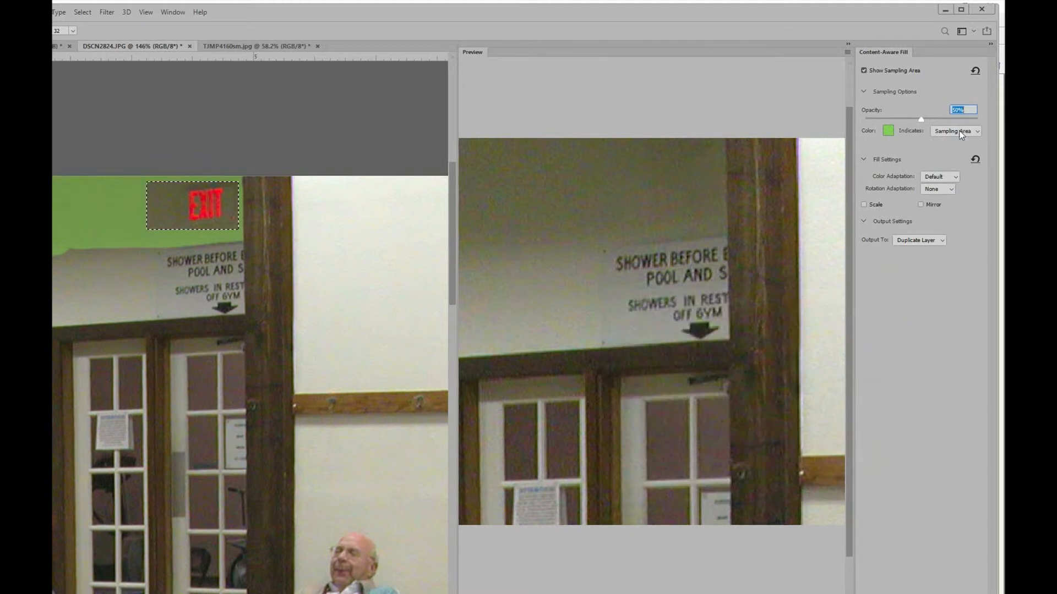
Try making the overlay color indicate the Excluded Area and switch it back to Sampling Area
click(955, 132)
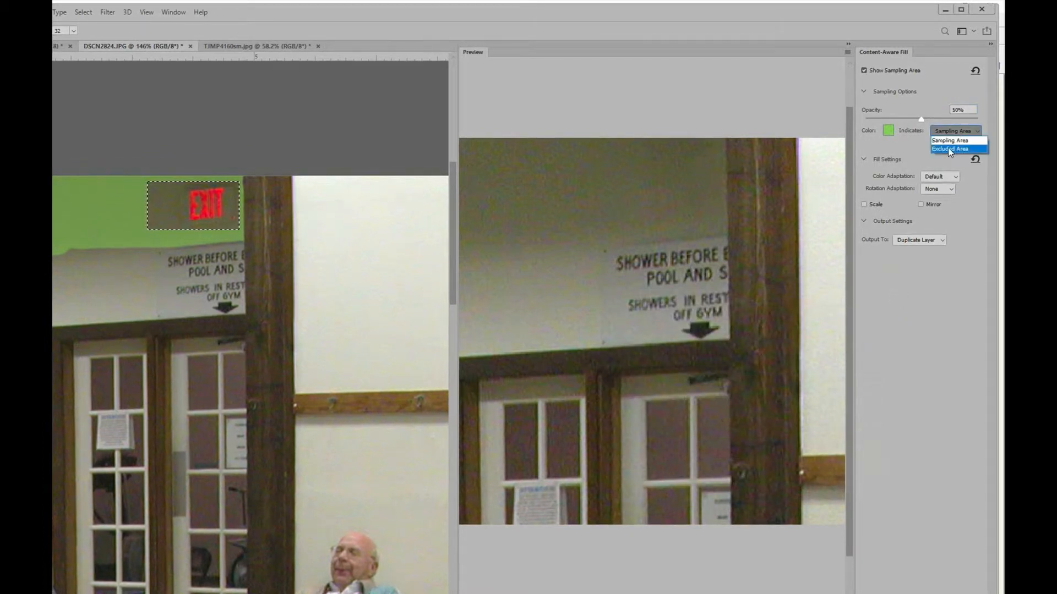
click(949, 149)
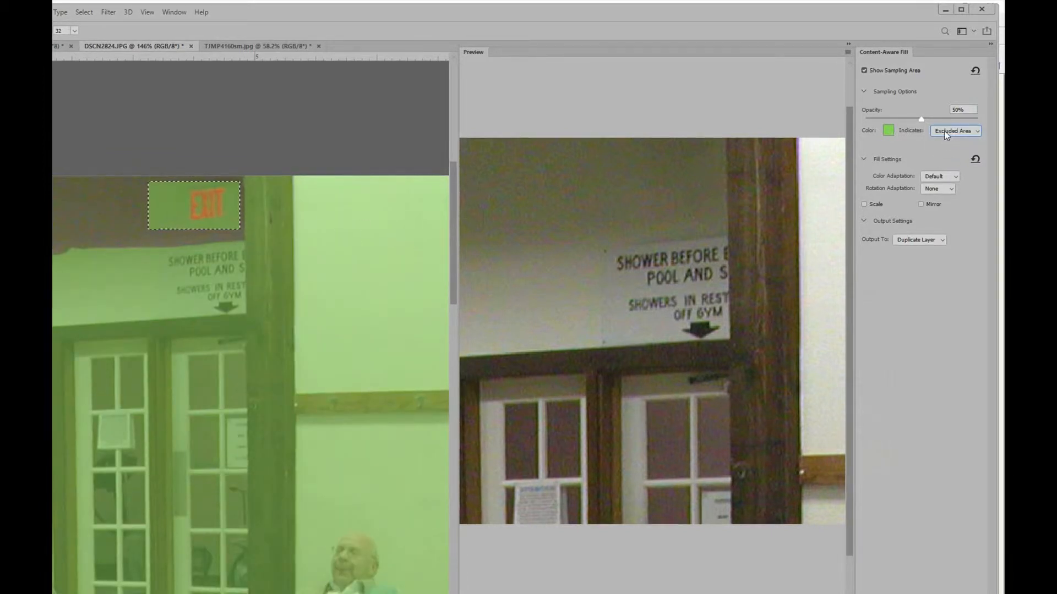
click(944, 131)
click(942, 140)
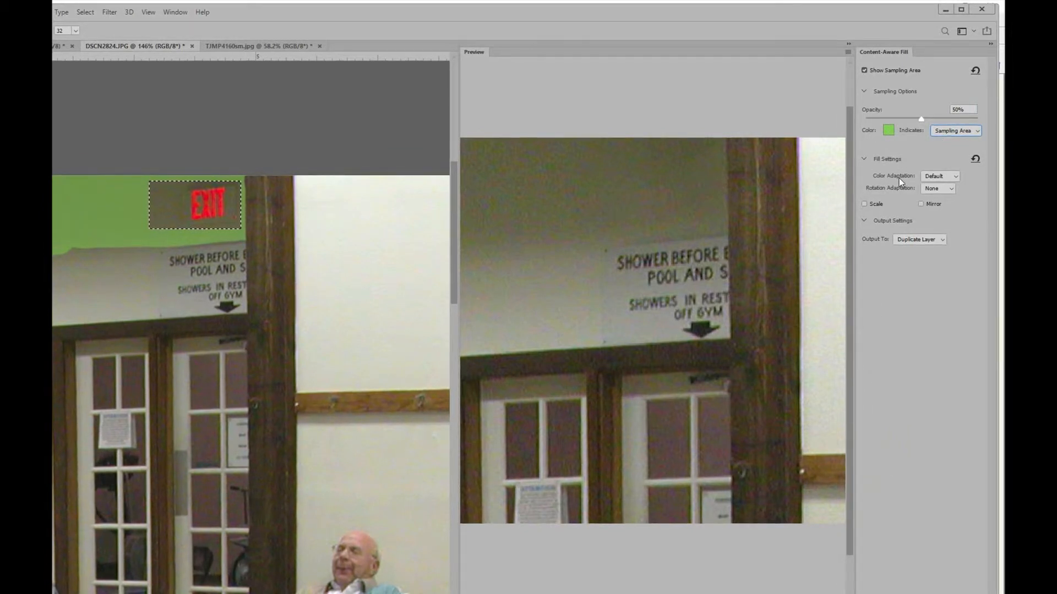
Try High and None Color Adaptation for the EXIT sign fill and restore it to Default
click(955, 177)
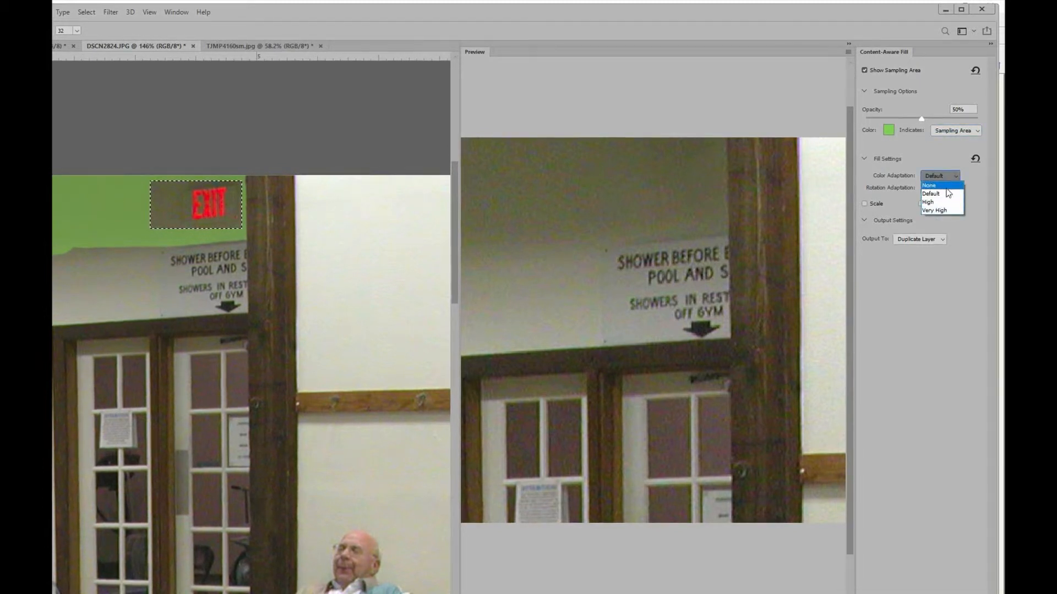
click(936, 206)
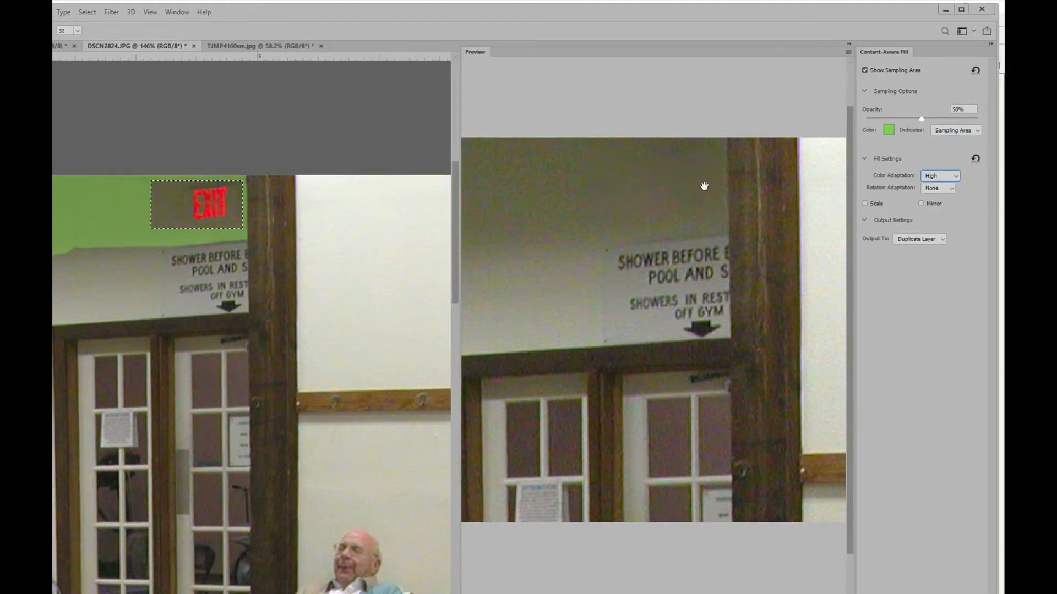
click(938, 178)
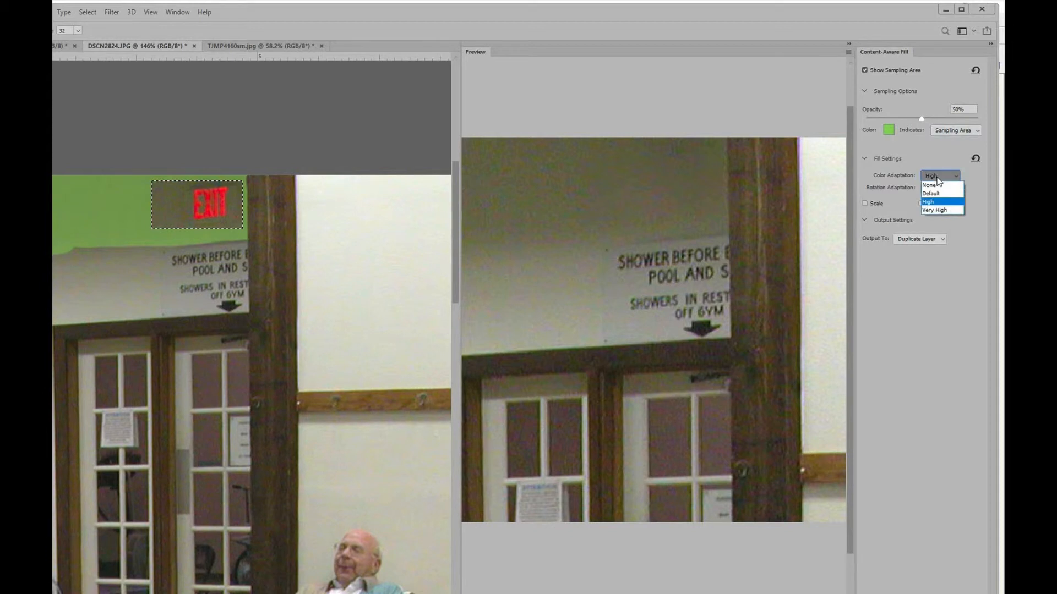
click(931, 194)
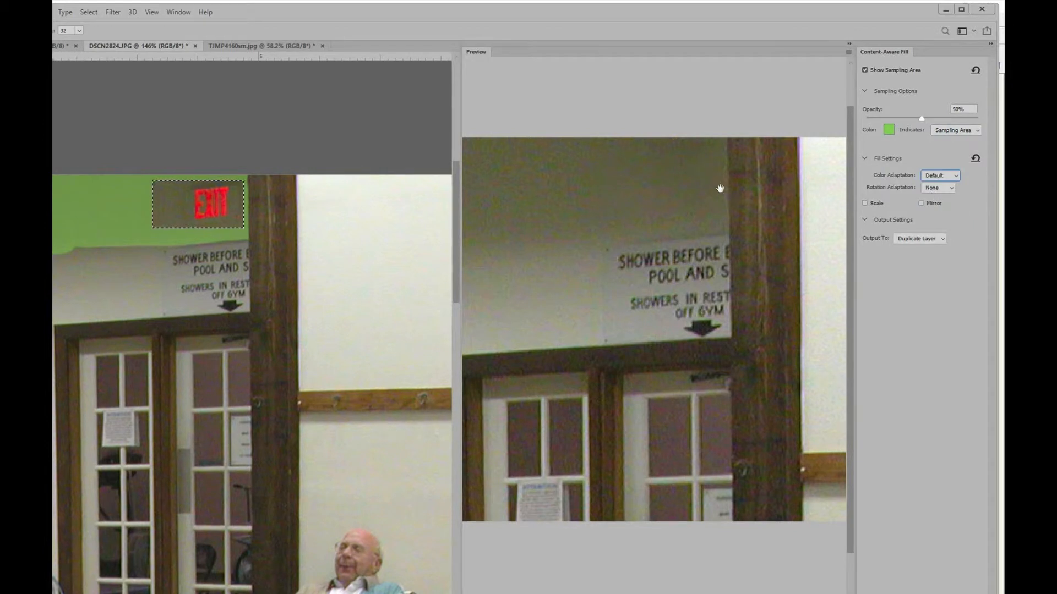
click(944, 176)
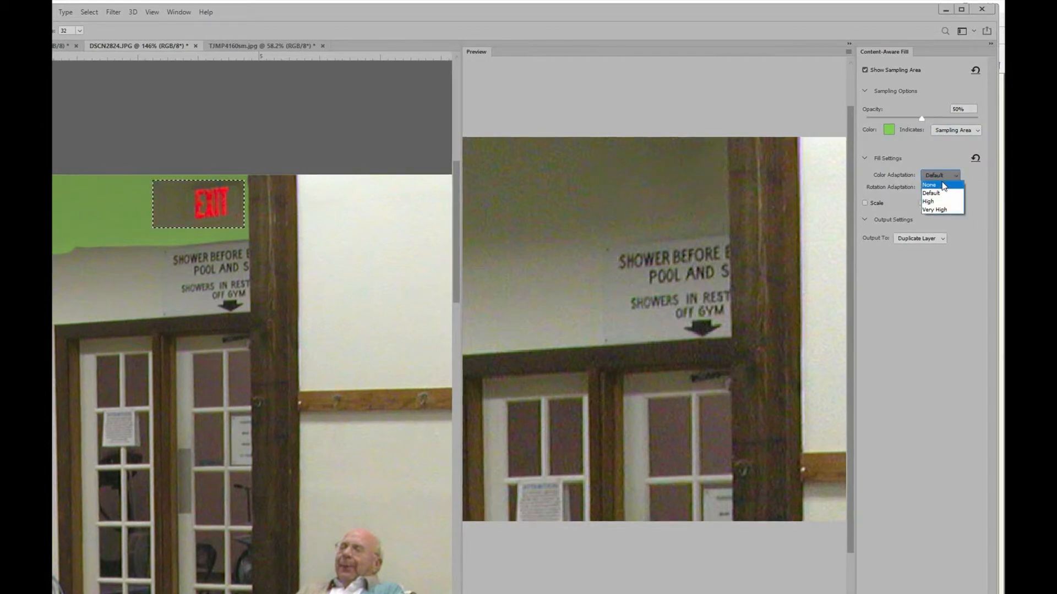
click(938, 186)
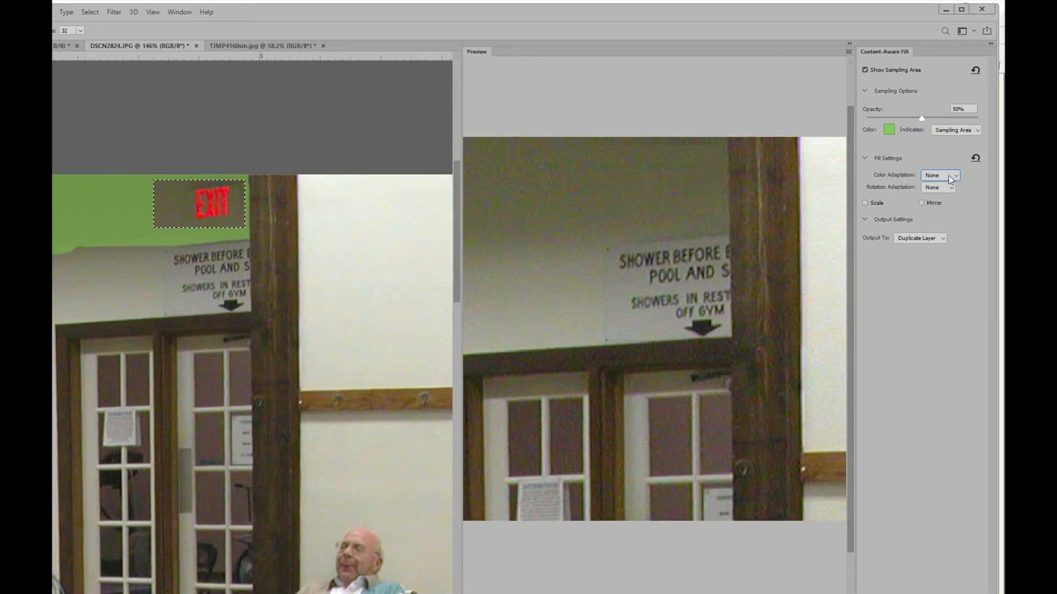
click(948, 175)
click(938, 193)
Try Low Rotation Adaptation for the EXIT sign fill, restore it to None, and view the Scale and Mirror option descriptions
click(939, 188)
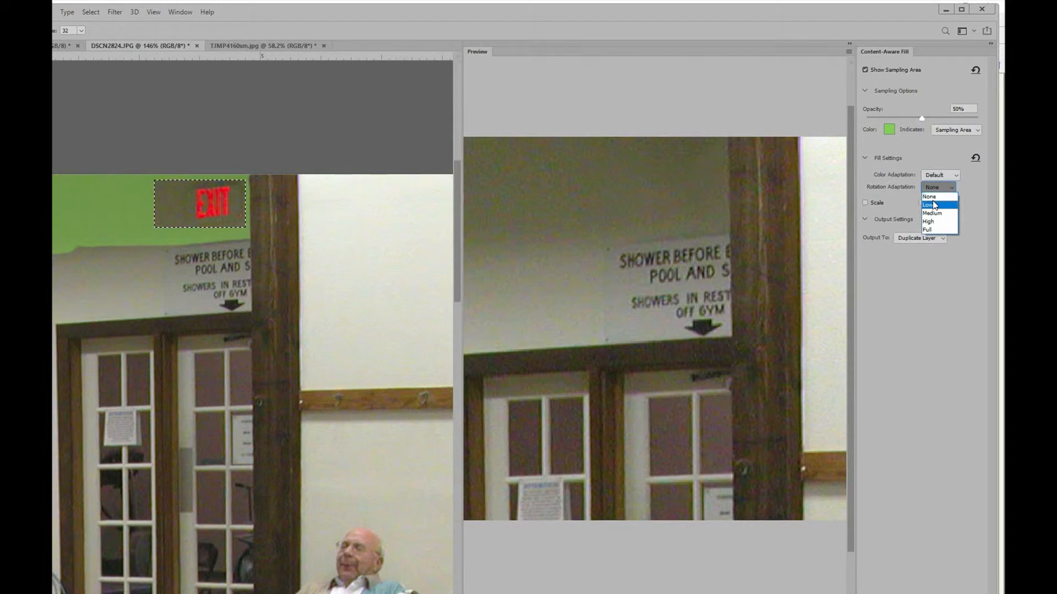
click(930, 205)
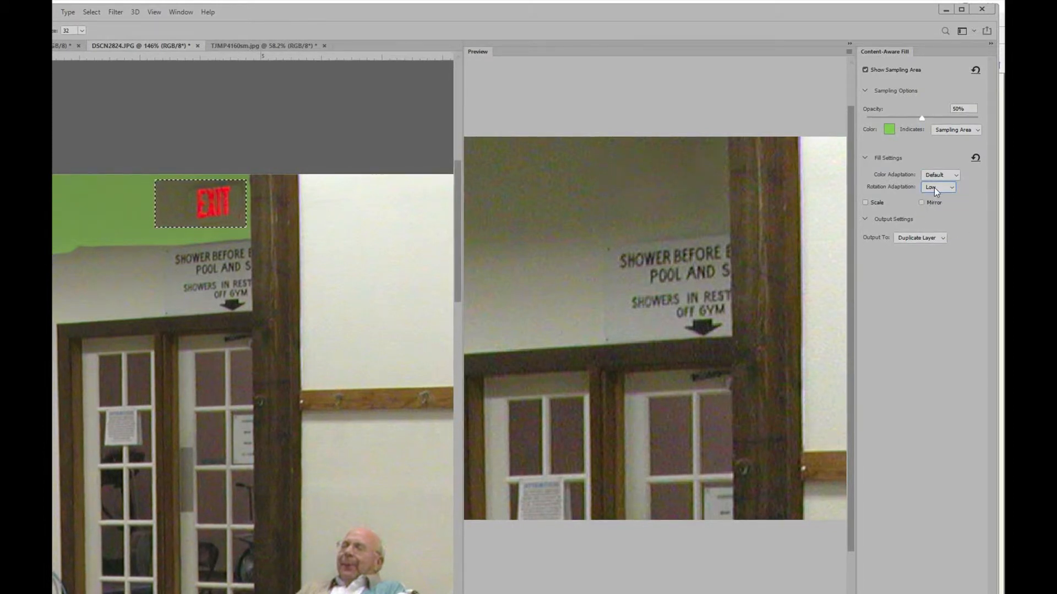
click(934, 186)
click(934, 196)
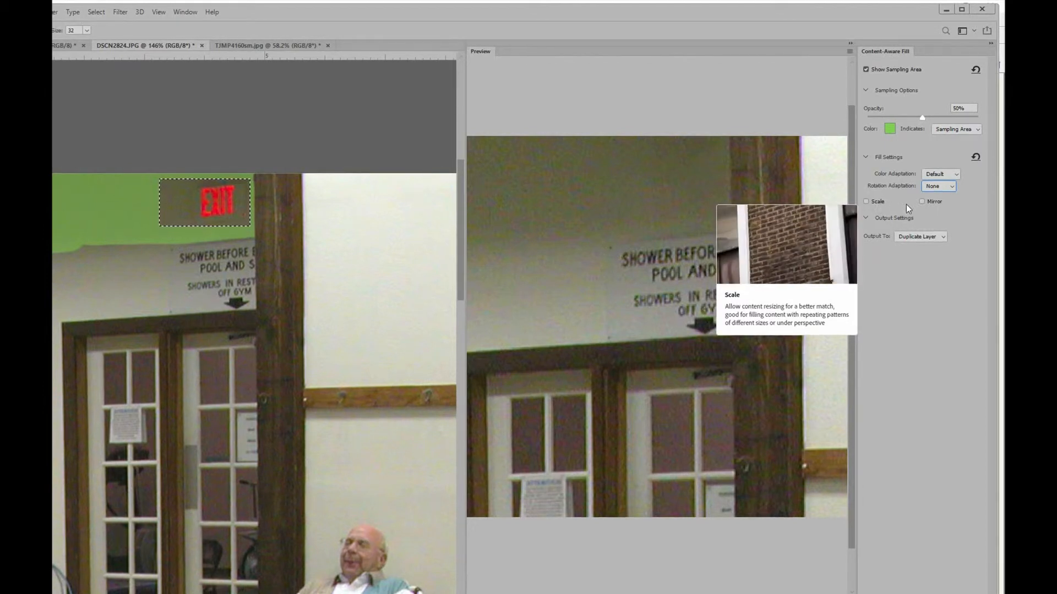
mouse_move(928, 202)
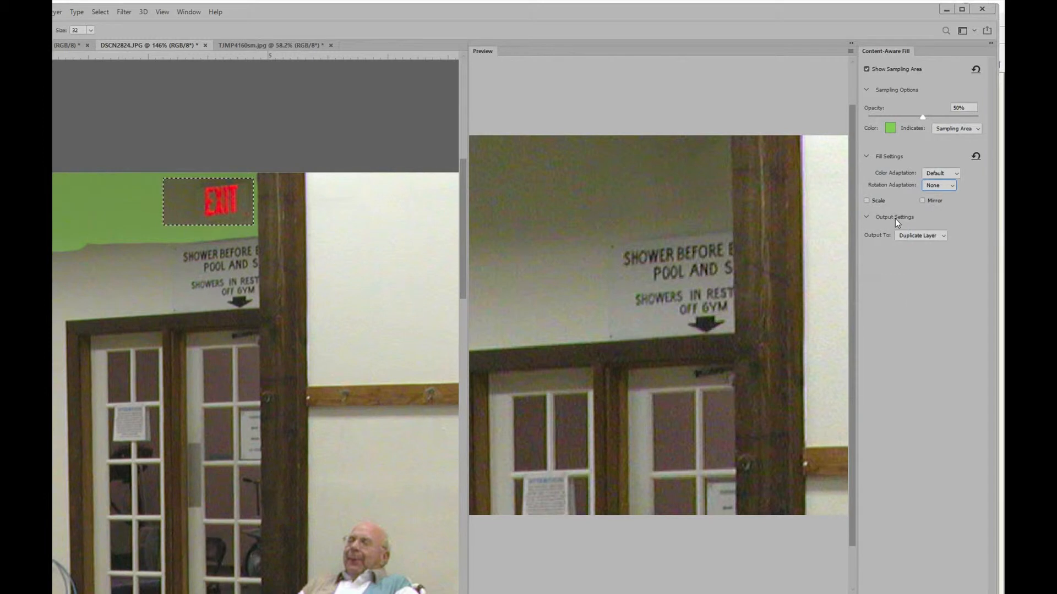
Output the EXIT sign fill to a duplicate layer and clear the selection around the filled area
click(928, 237)
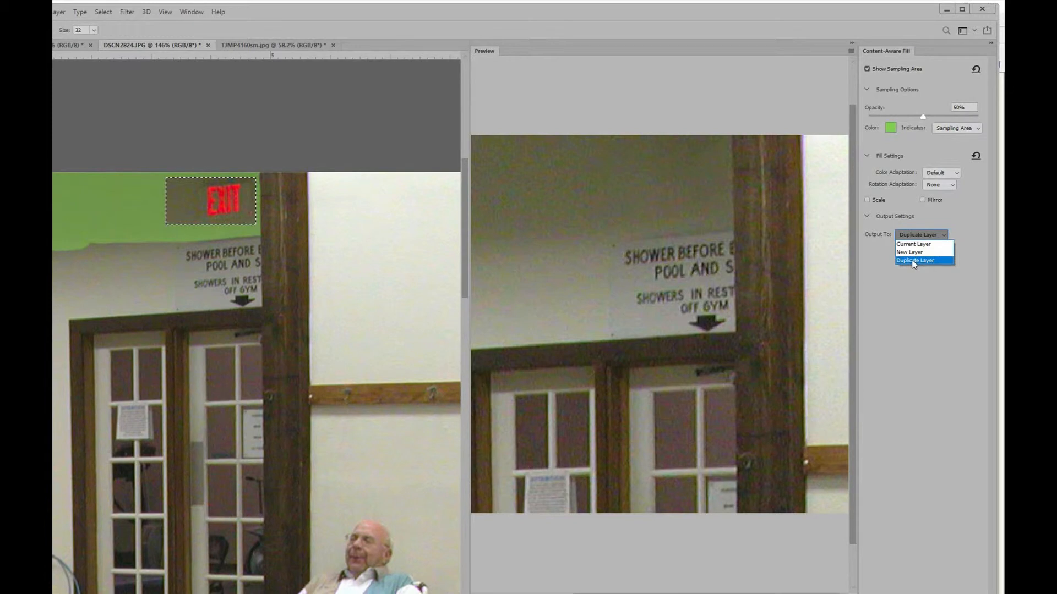
click(912, 260)
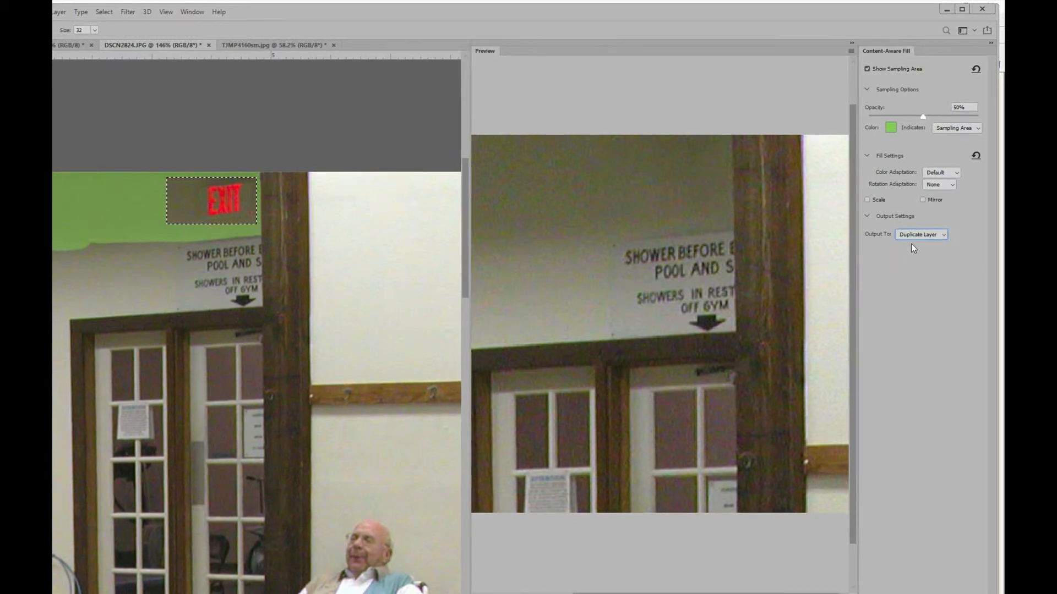
click(971, 592)
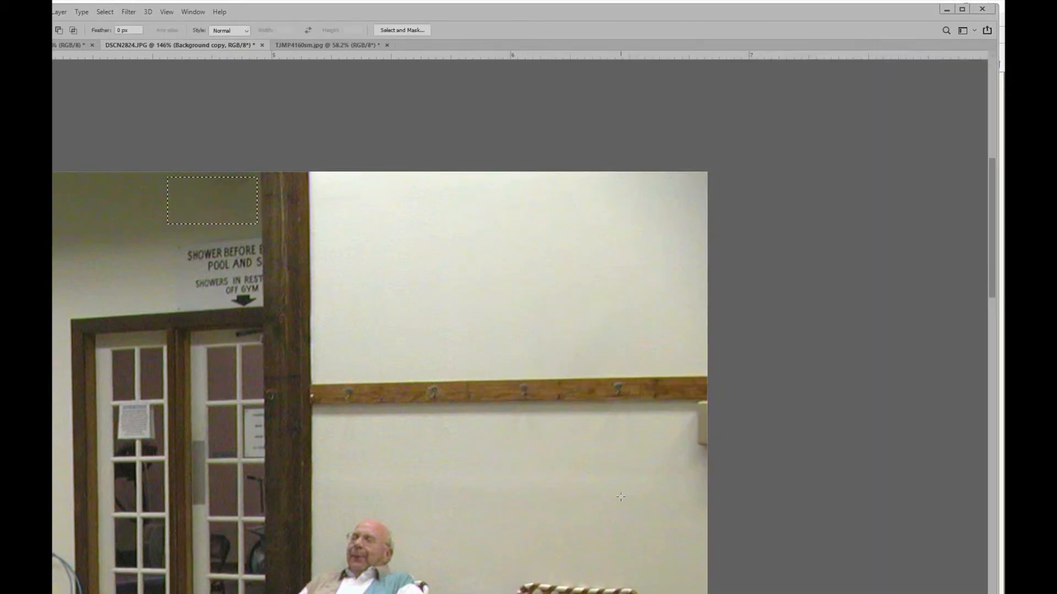
key(ctrl+minus)
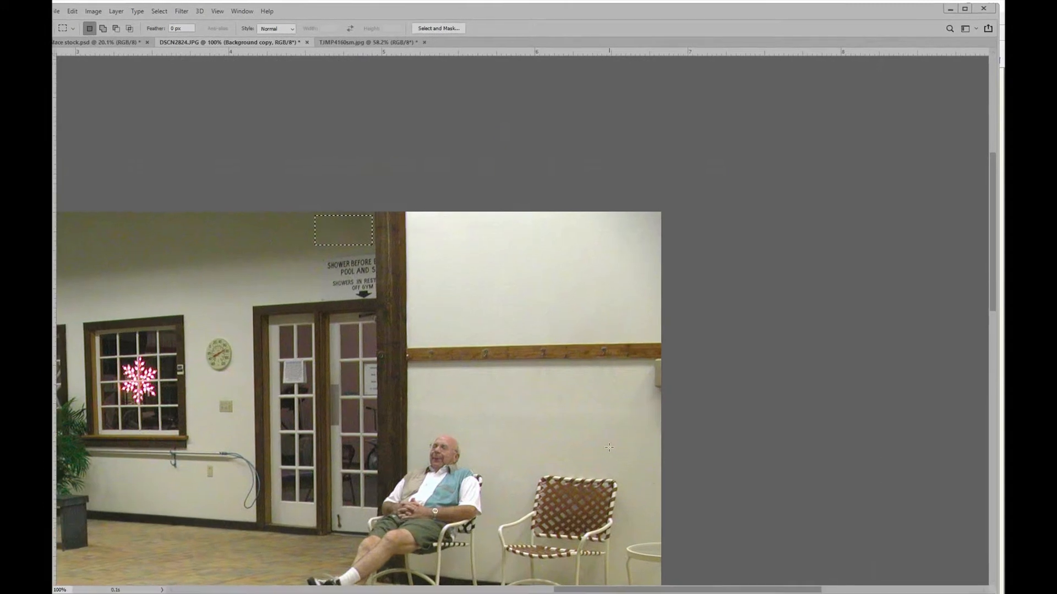
key(ctrl+0)
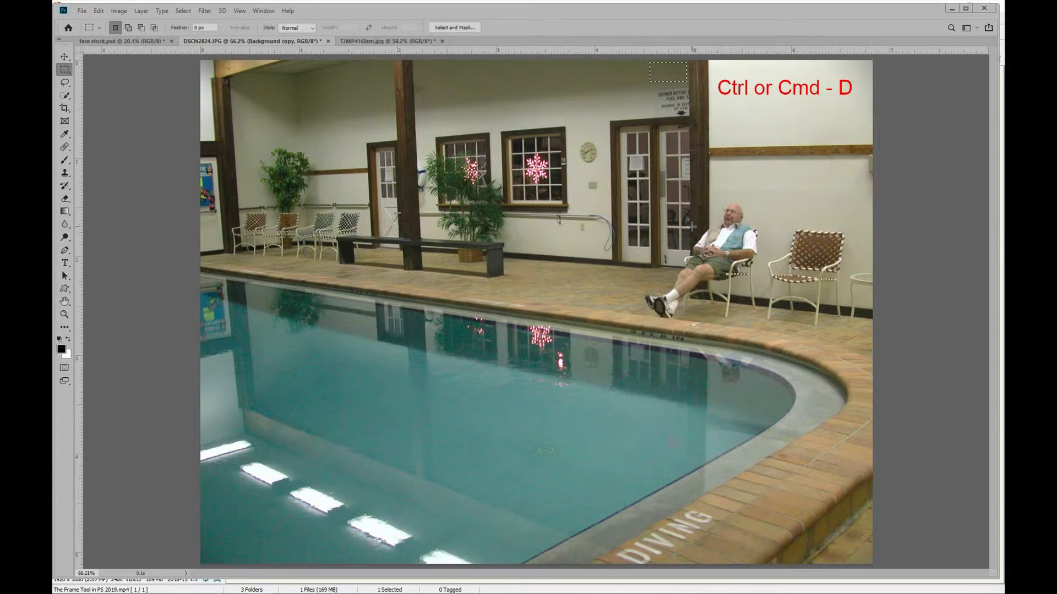
key(ctrl+d)
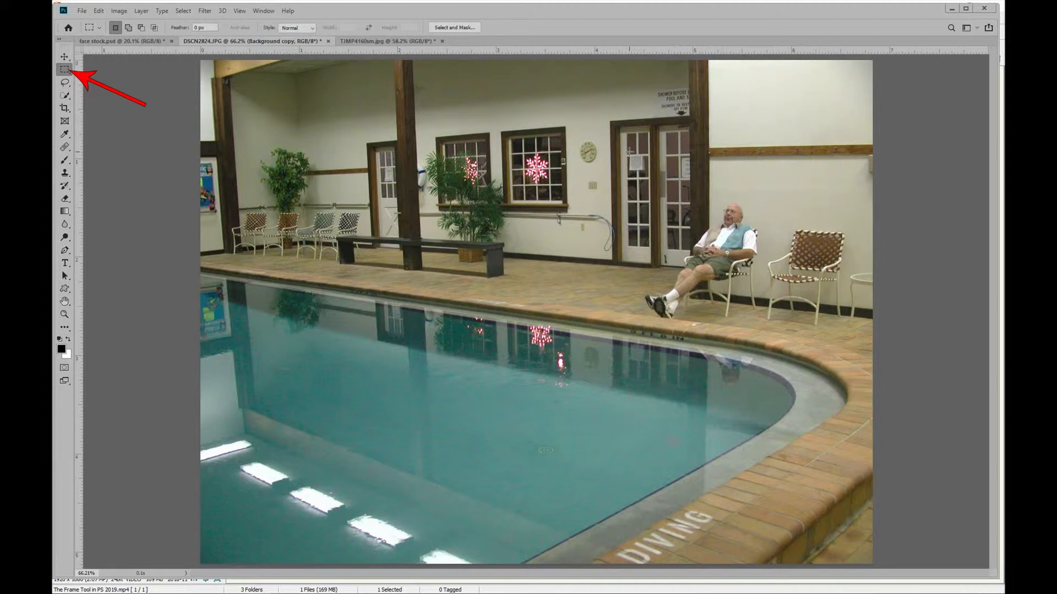
Select the paper notice on the left-hand glass door with a rectangular marquee and start Content-Aware Fill on it
drag(628, 152, 647, 173)
click(101, 12)
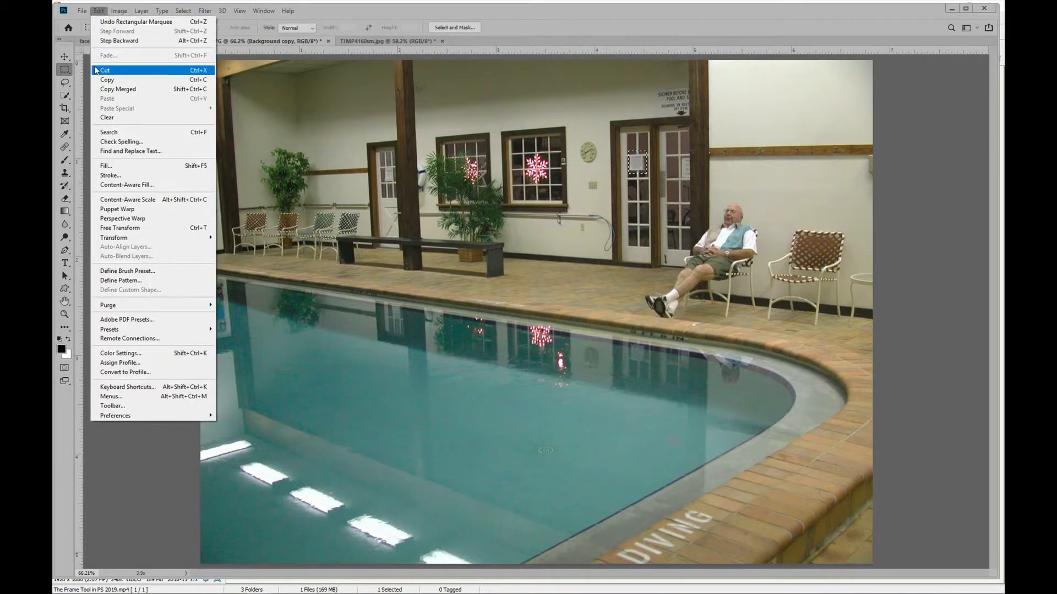
click(143, 187)
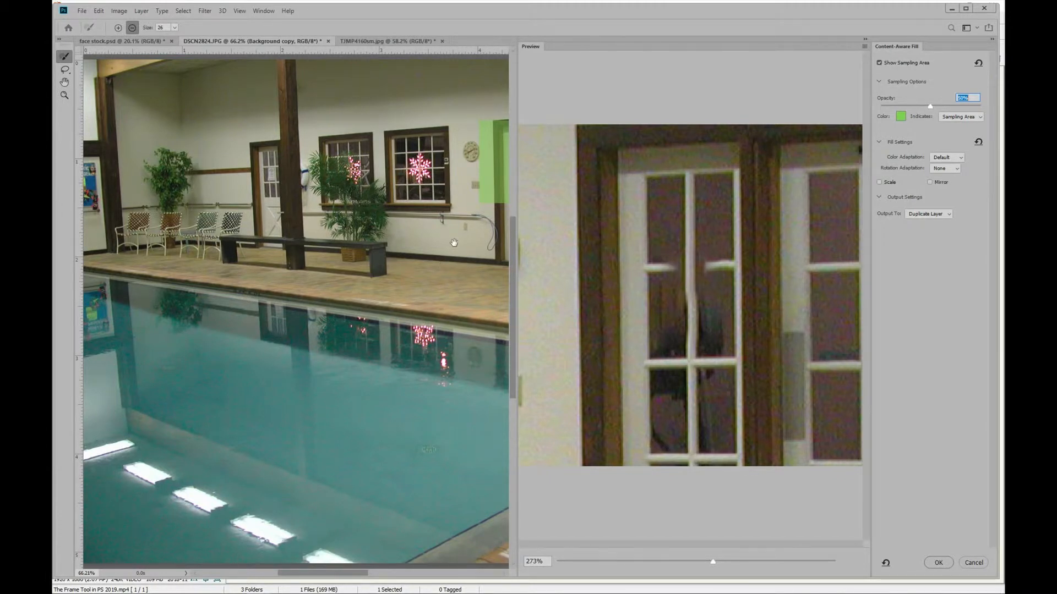
Exclude the wall, door frame and right-hand door from the notice's sampling area with a size 50 sampling brush
drag(455, 242, 264, 290)
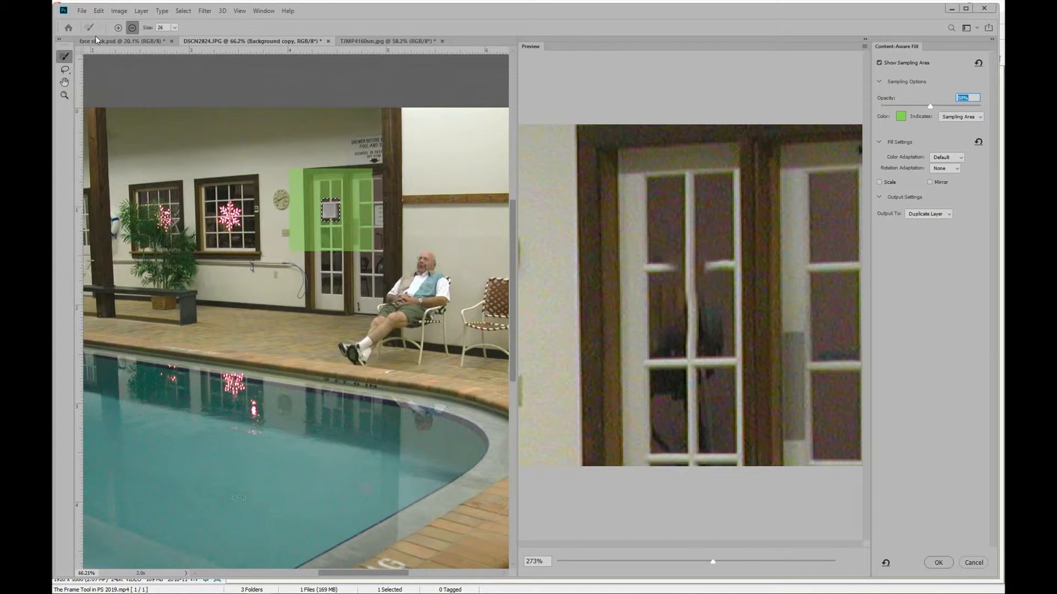
click(65, 97)
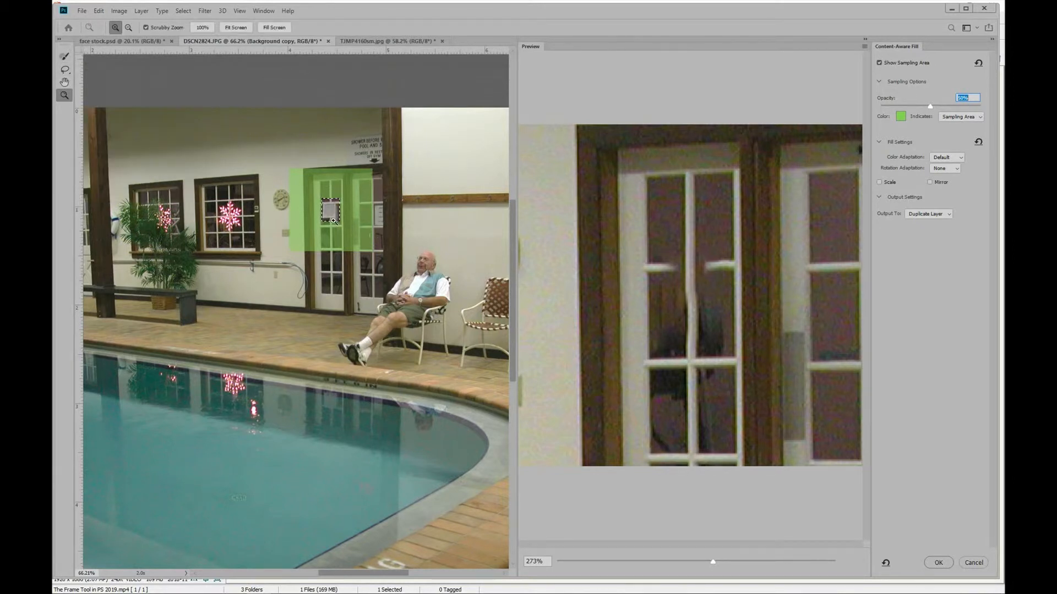
drag(333, 221, 372, 260)
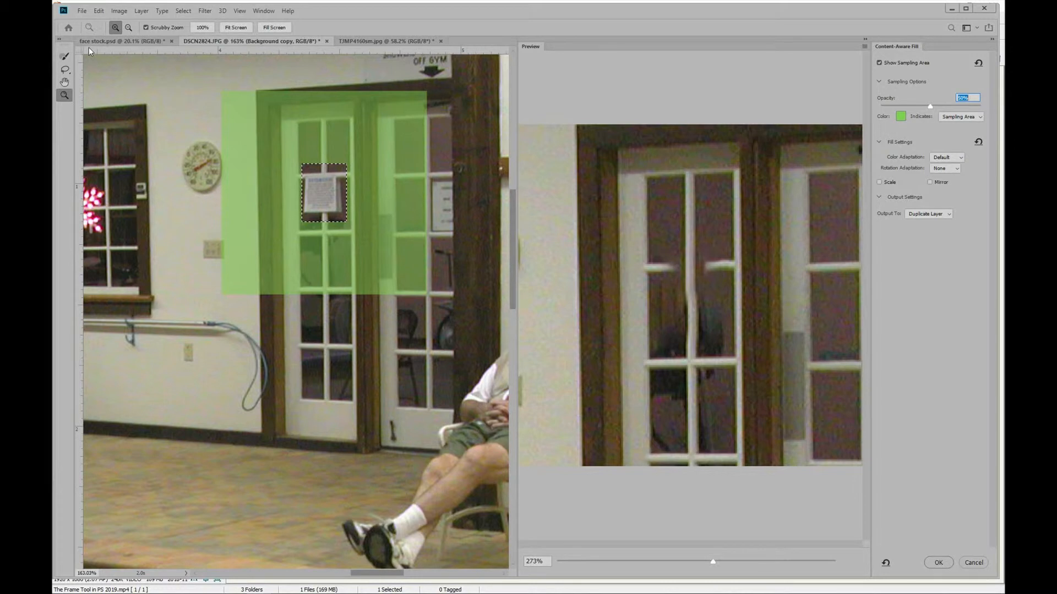
key(b)
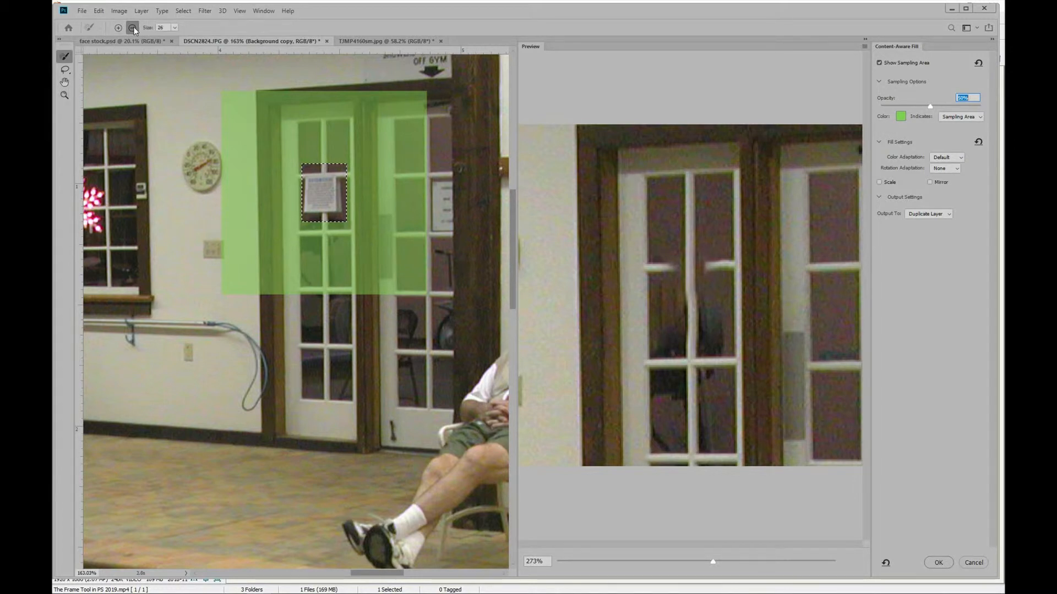
key(])
key(])
key(])
mouse_move(243, 87)
mouse_down()
mouse_move(229, 170)
mouse_move(232, 304)
mouse_move(265, 276)
mouse_move(272, 113)
mouse_move(435, 98)
mouse_move(371, 114)
mouse_move(370, 146)
mouse_up()
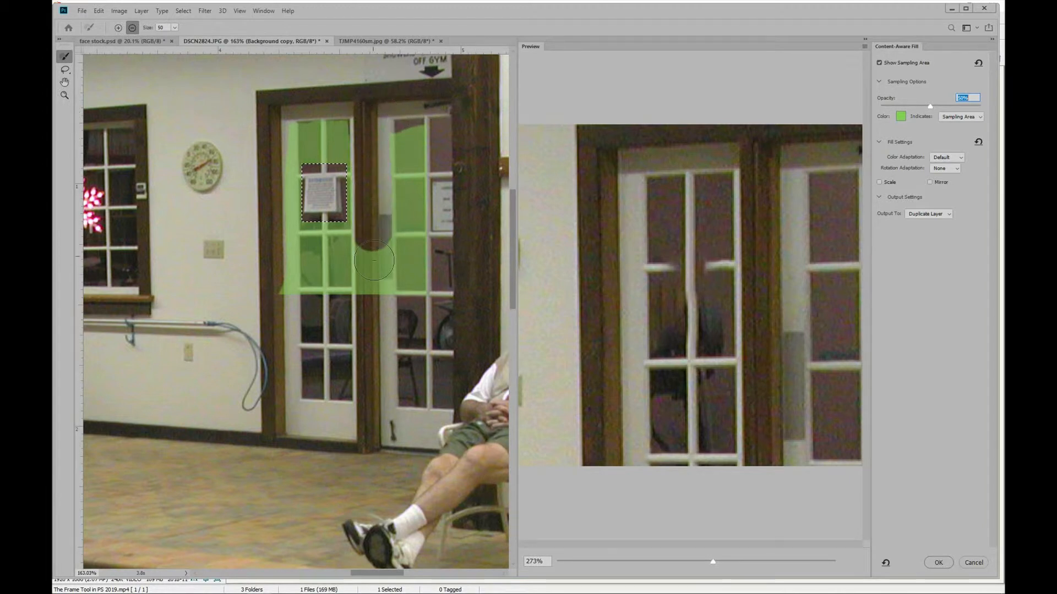
mouse_move(375, 260)
mouse_down()
mouse_move(412, 245)
mouse_move(408, 69)
mouse_move(430, 106)
mouse_move(416, 323)
mouse_move(356, 178)
mouse_move(356, 125)
mouse_move(284, 129)
mouse_up()
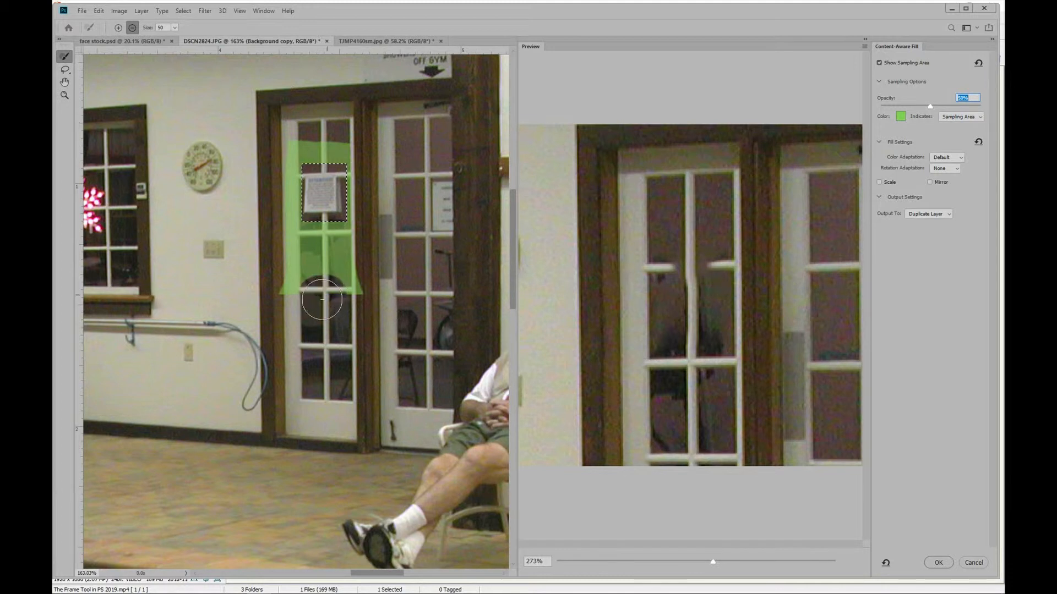
Limit the sampling area to the panes below the notice, extend it downward, and enable Mirror and Scale for the fill
key(ctrl+z)
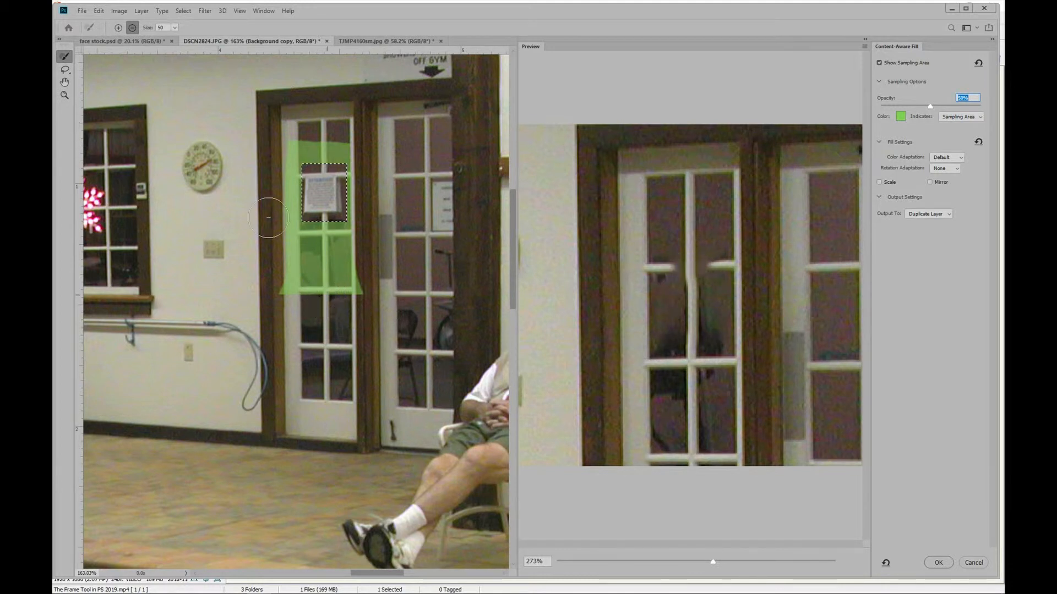
key(alt)
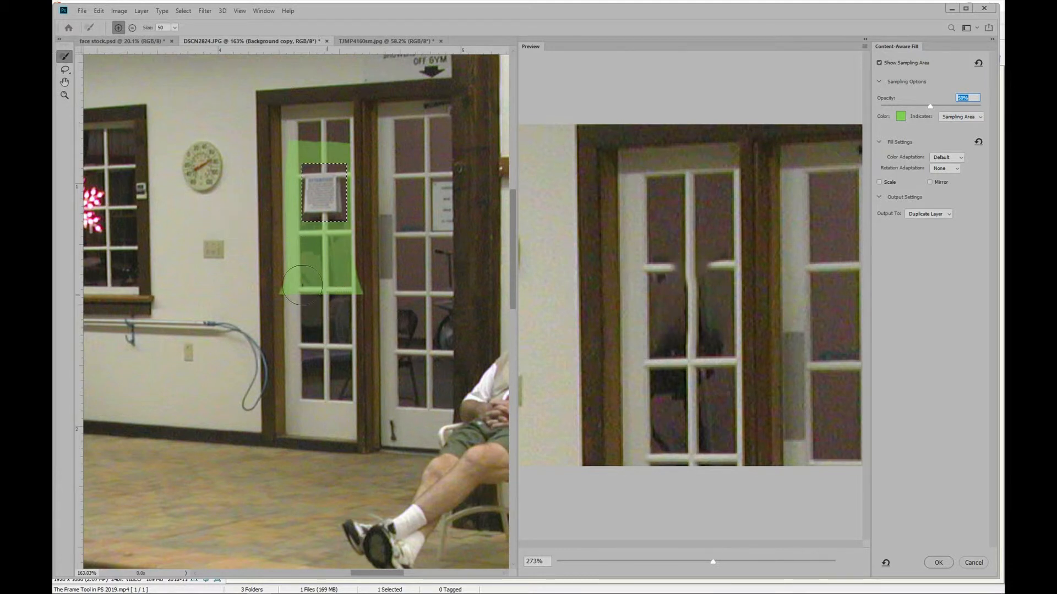
mouse_move(316, 298)
mouse_down()
mouse_move(338, 298)
mouse_move(317, 300)
mouse_up()
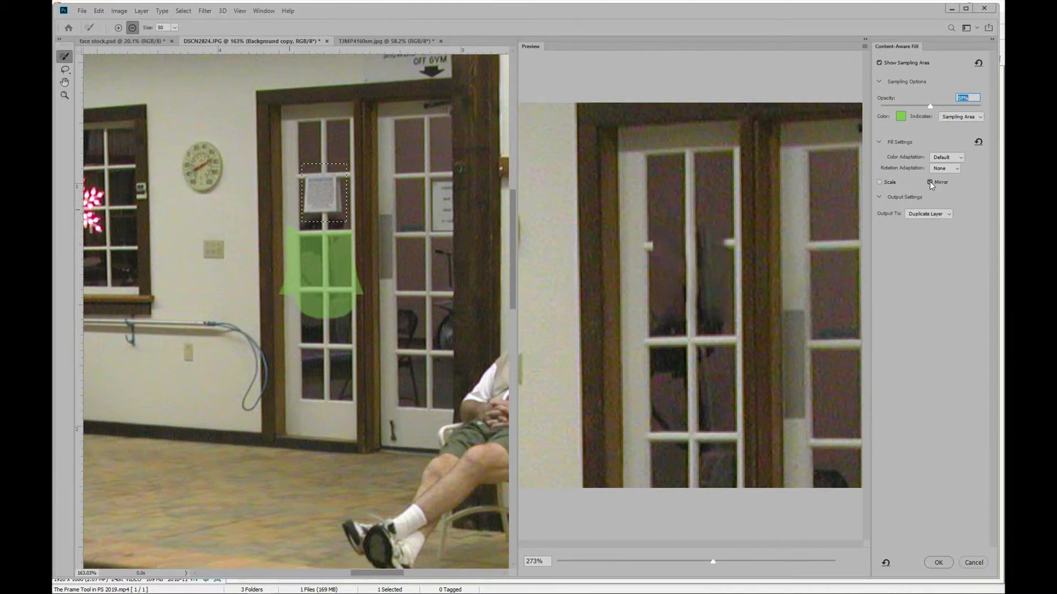
click(878, 181)
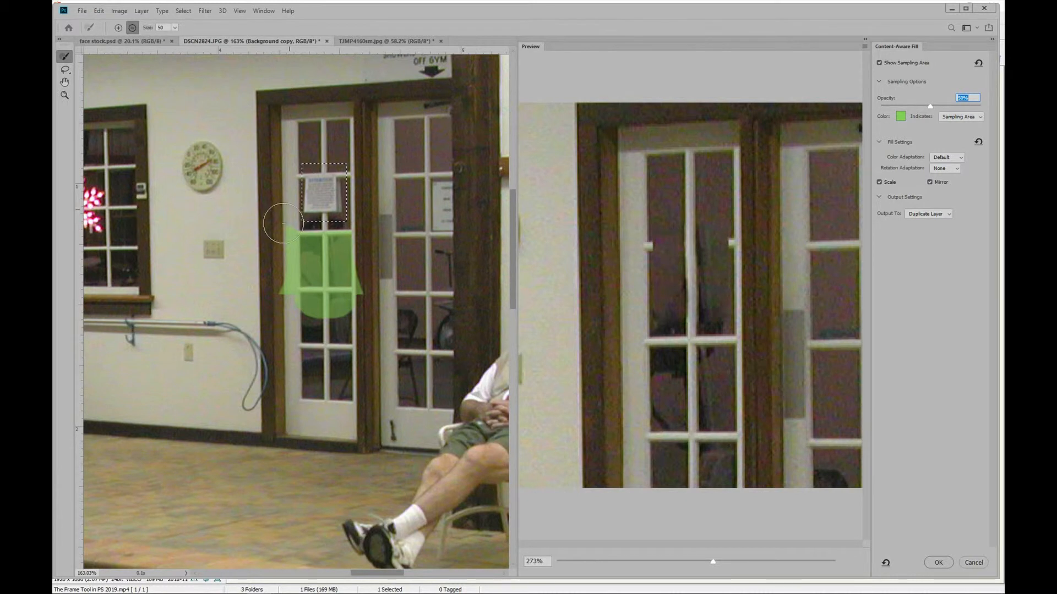
Trim both sides of the sampling area below the notice and paint the middle and right panes back into it
drag(281, 230, 278, 326)
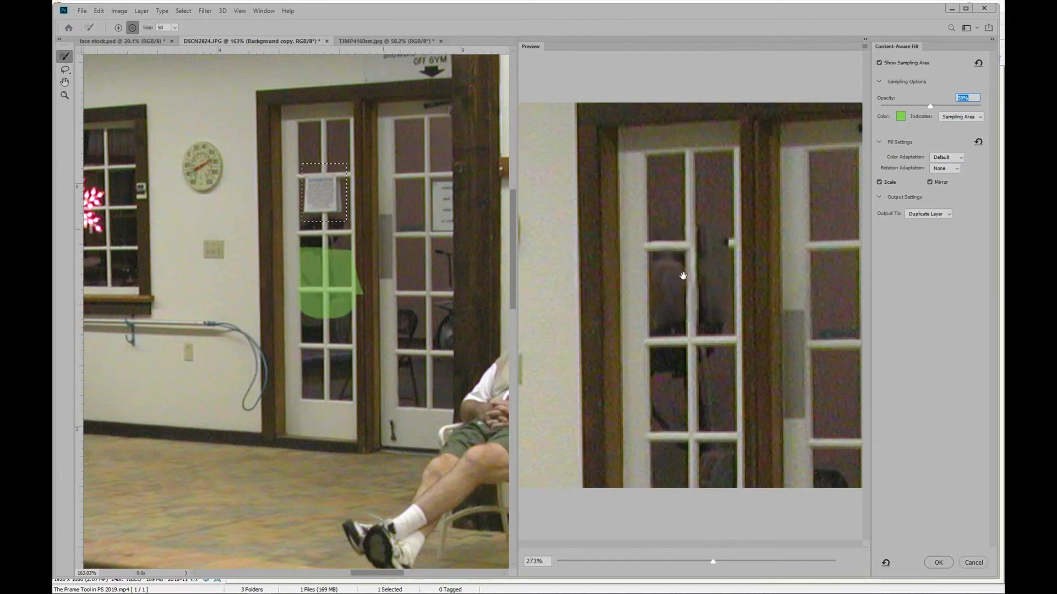
mouse_move(358, 248)
mouse_down()
mouse_move(361, 280)
mouse_move(373, 269)
mouse_move(373, 301)
mouse_move(367, 246)
mouse_move(346, 329)
mouse_up()
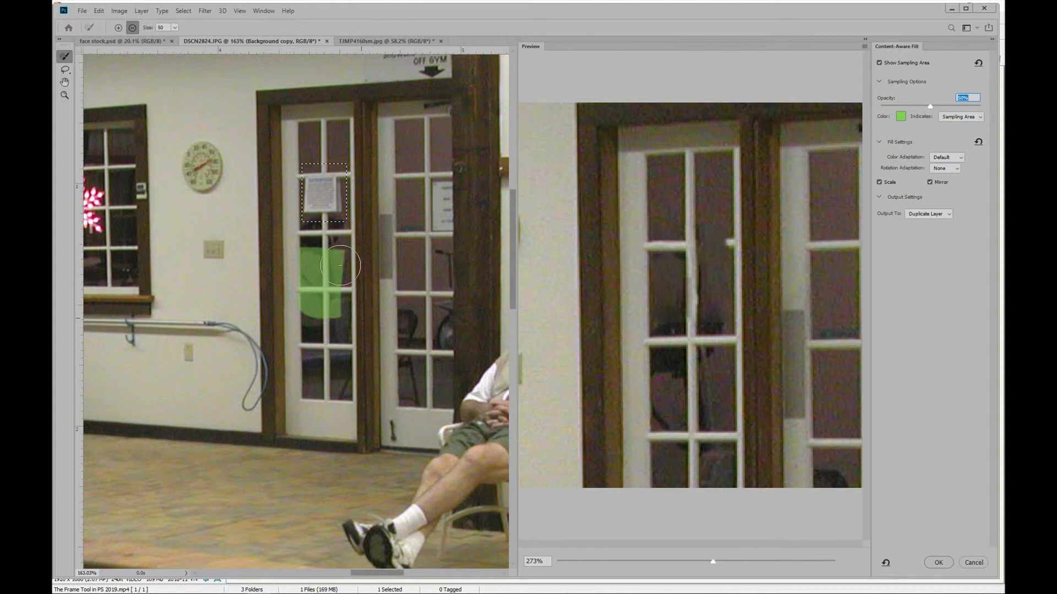
key(alt)
mouse_move(325, 256)
mouse_down()
mouse_move(354, 278)
mouse_move(337, 301)
mouse_up()
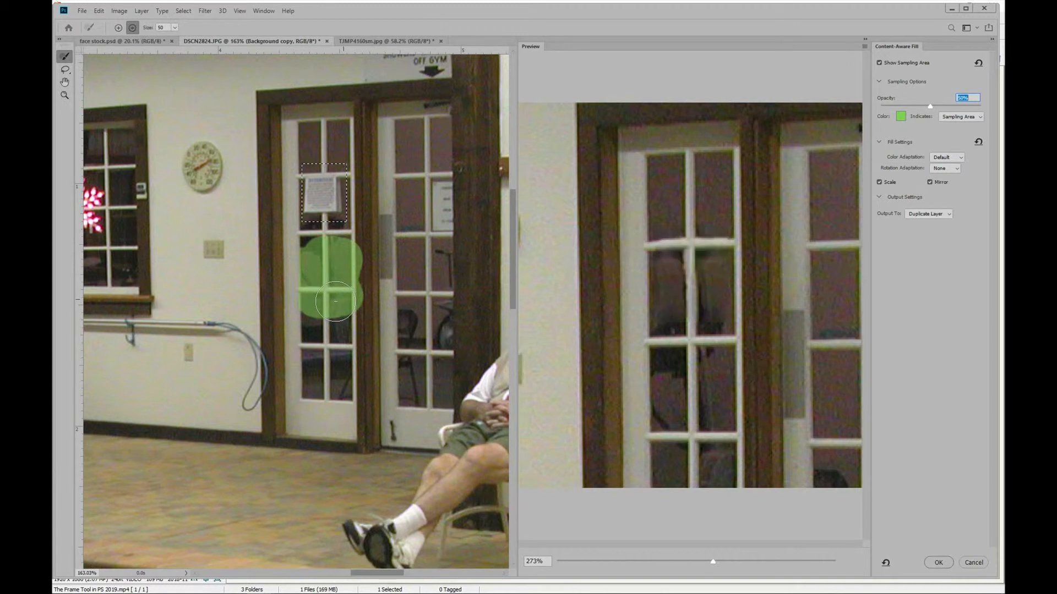
Try the notice fill with Scale off and with Mirror off, turning each option back on
click(879, 182)
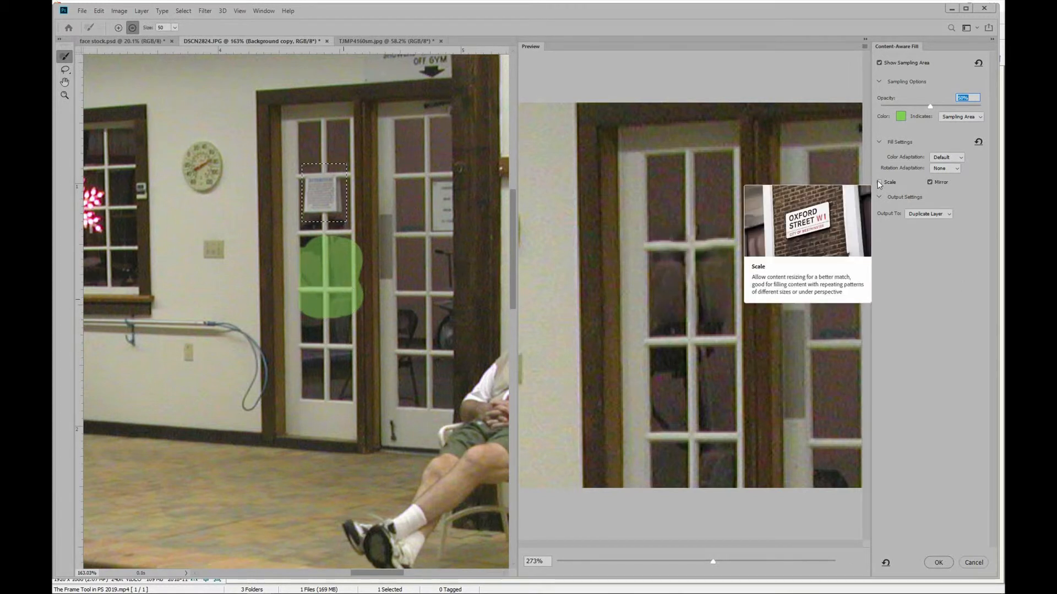
click(879, 182)
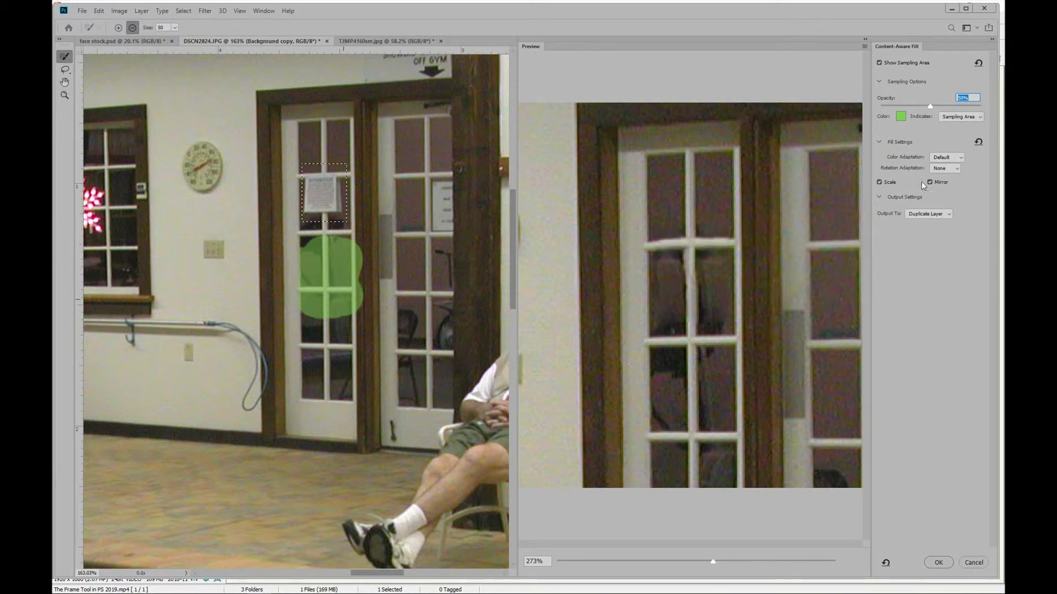
click(931, 182)
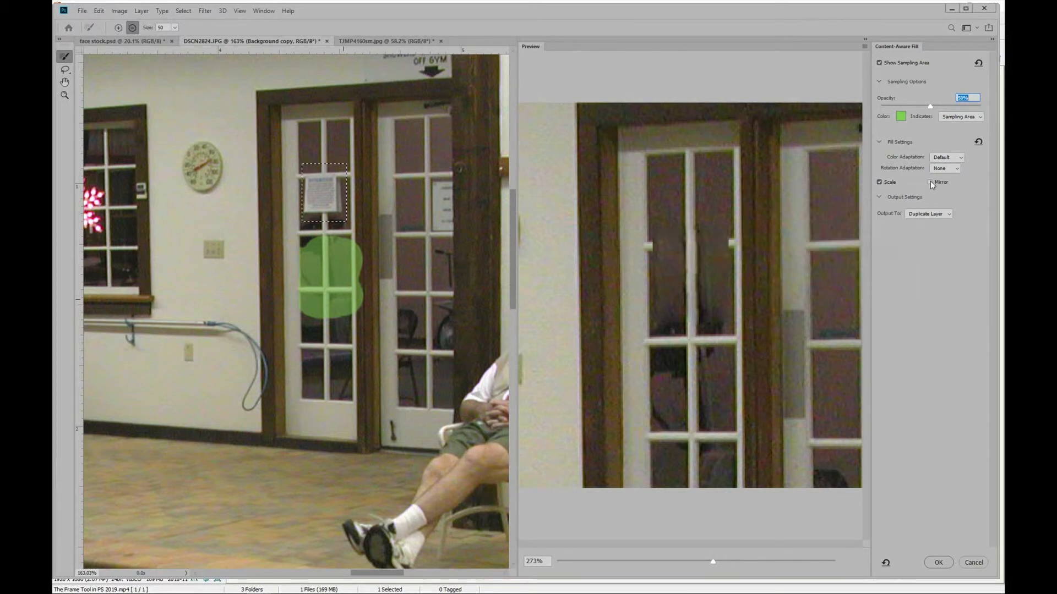
click(930, 182)
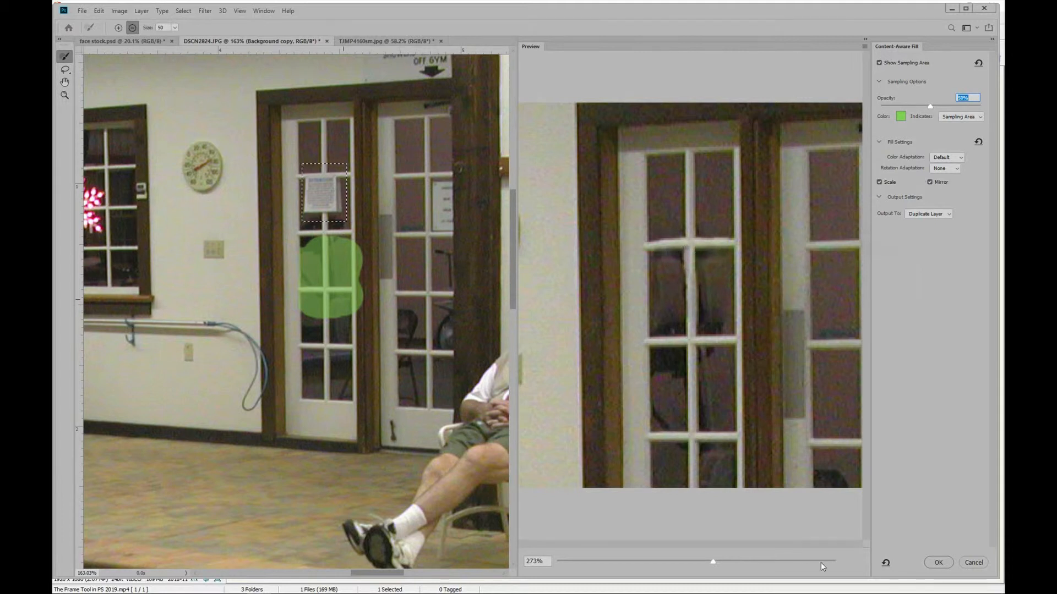
Apply the door notice fill to a duplicate layer and show the whole pool photo
click(938, 562)
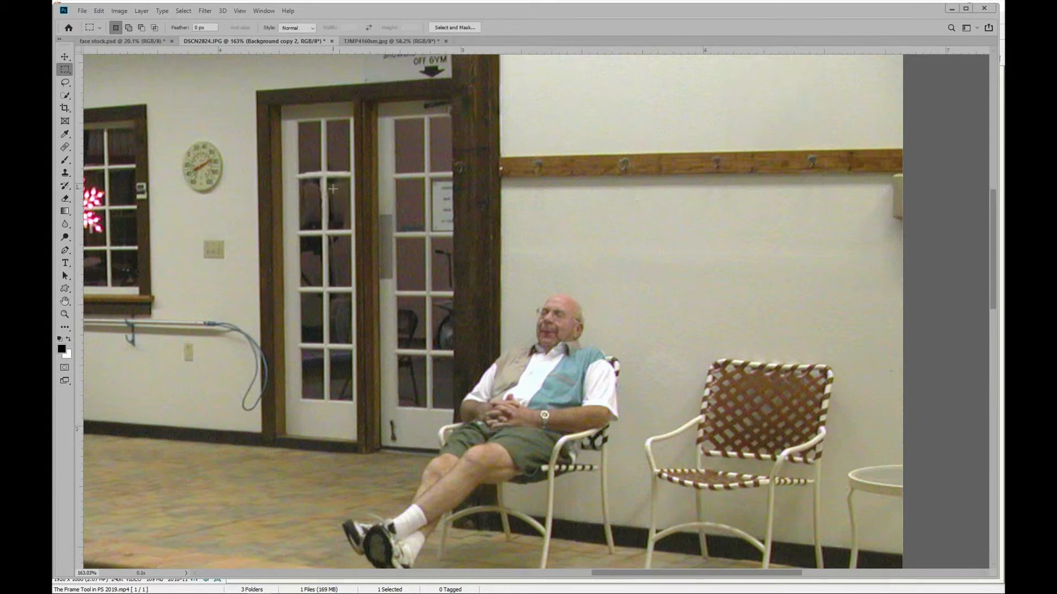
scroll(335, 204, down, 2)
scroll(335, 204, down, 6)
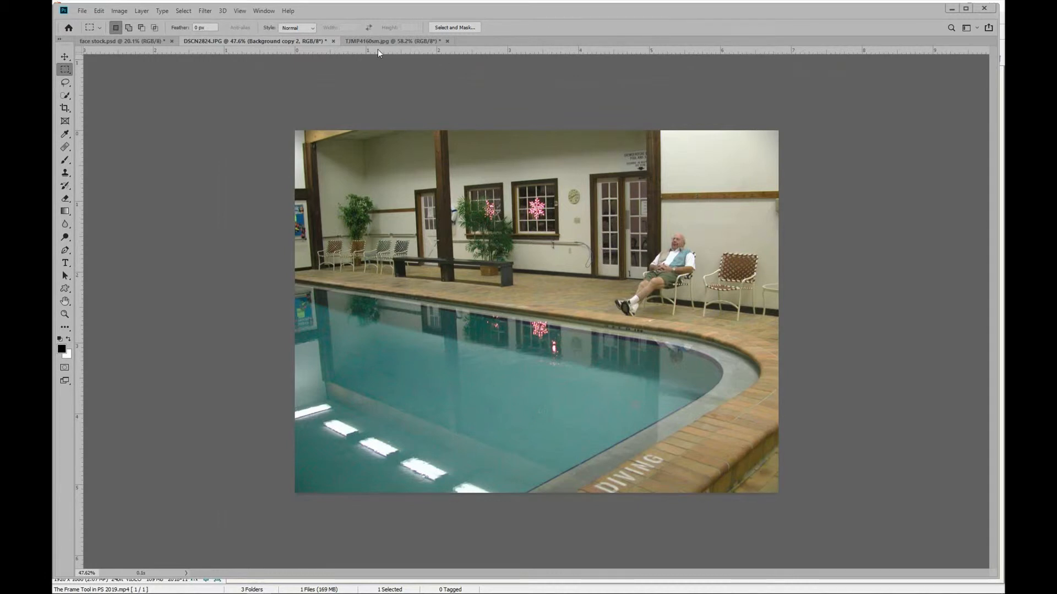
In TJMP4160sm.jpg, lasso the studio light and clutter beside the dancer and start Content-Aware Fill on that area
click(391, 42)
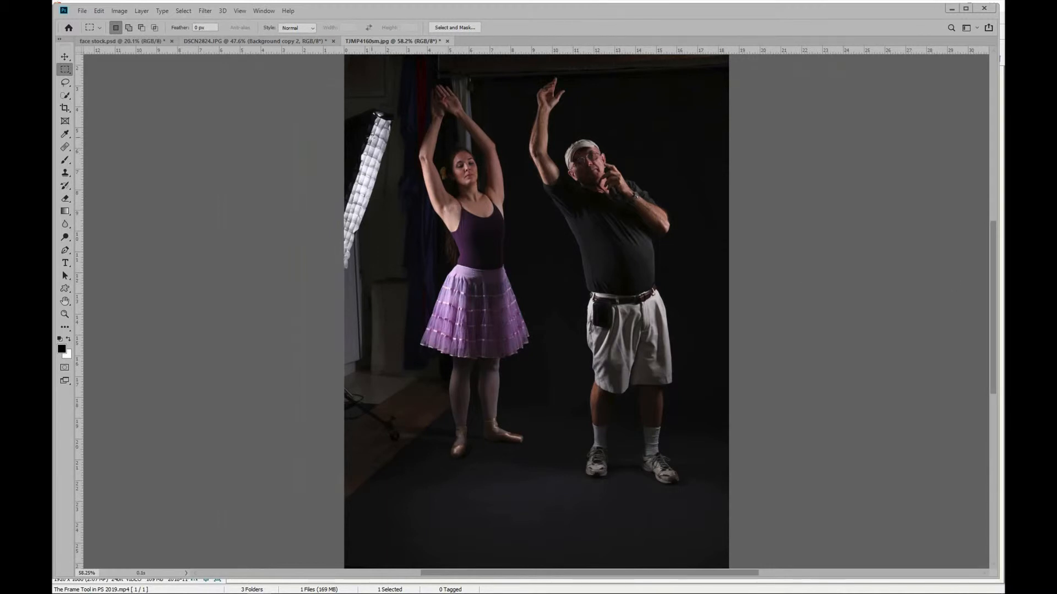
key(l)
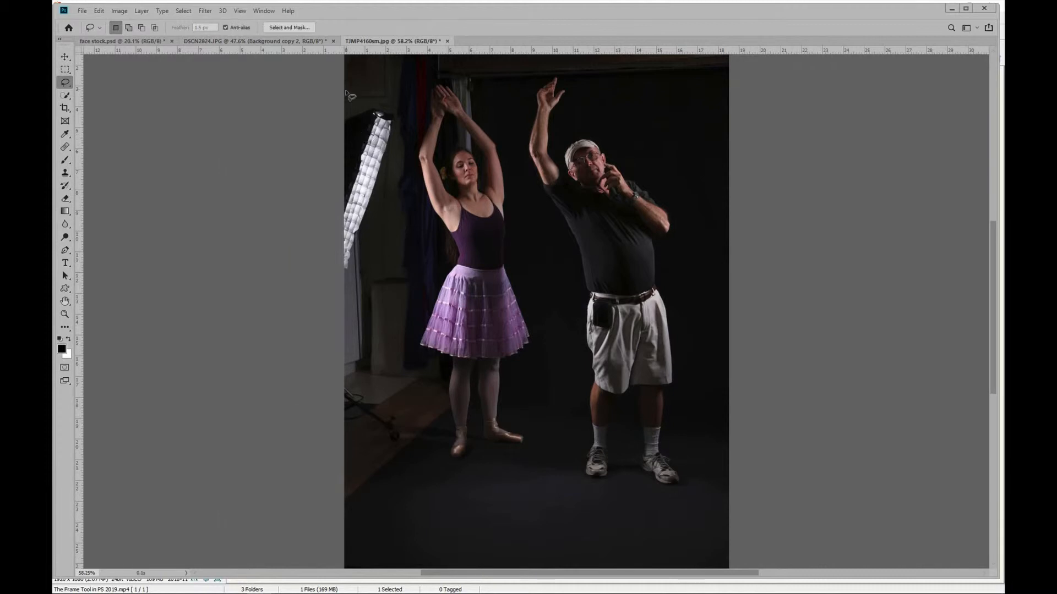
mouse_move(407, 52)
mouse_down()
mouse_move(409, 76)
mouse_move(409, 46)
mouse_up()
drag(406, 188, 400, 304)
mouse_move(400, 447)
mouse_down()
mouse_move(348, 519)
mouse_move(312, 461)
mouse_move(283, 318)
mouse_move(317, 49)
mouse_up()
click(99, 11)
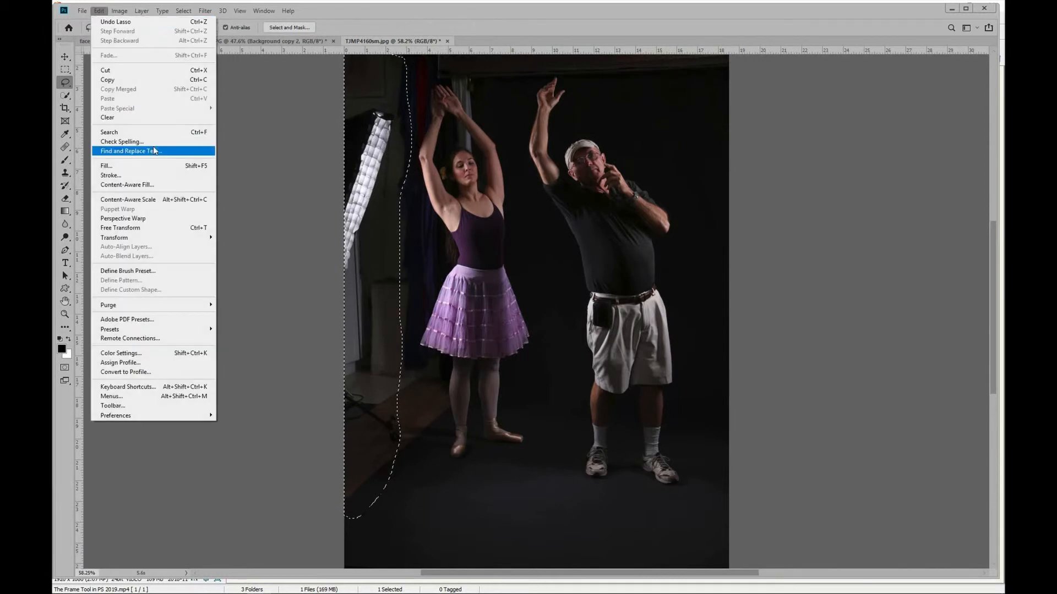
click(147, 186)
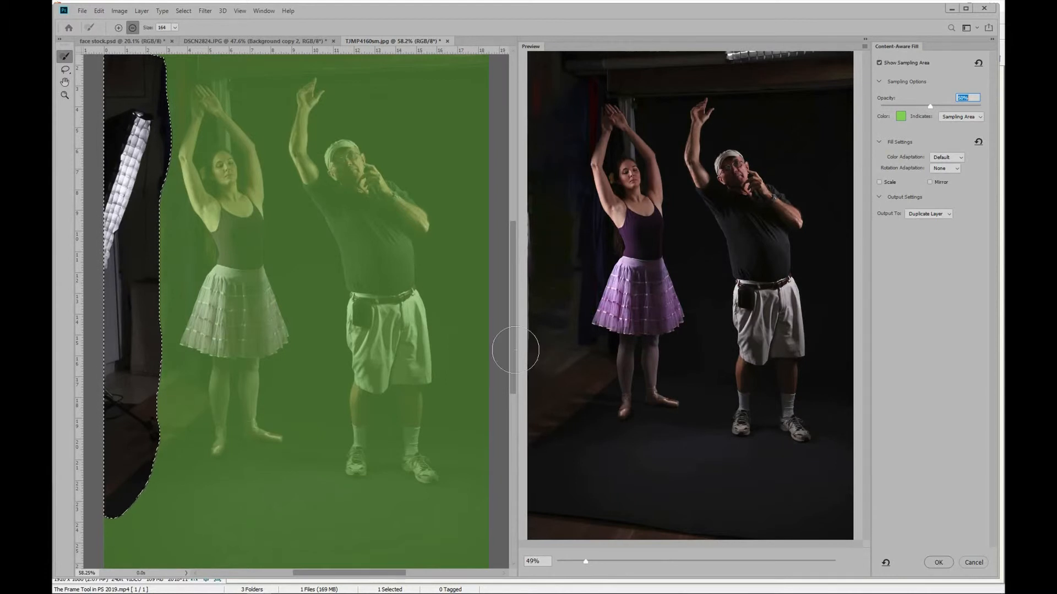
Exclude the dancer, the man, the ceiling beam and the bottom floor edge from the sampling area with the size 164 sampling brush
mouse_move(217, 105)
mouse_down()
mouse_move(201, 159)
mouse_move(214, 162)
mouse_move(219, 138)
mouse_move(241, 197)
mouse_move(247, 271)
mouse_move(237, 224)
mouse_move(215, 210)
mouse_move(241, 309)
mouse_move(231, 279)
mouse_move(203, 340)
mouse_move(232, 439)
mouse_move(260, 354)
mouse_move(241, 262)
mouse_move(254, 322)
mouse_move(243, 349)
mouse_move(172, 169)
mouse_move(177, 95)
mouse_move(172, 415)
mouse_up()
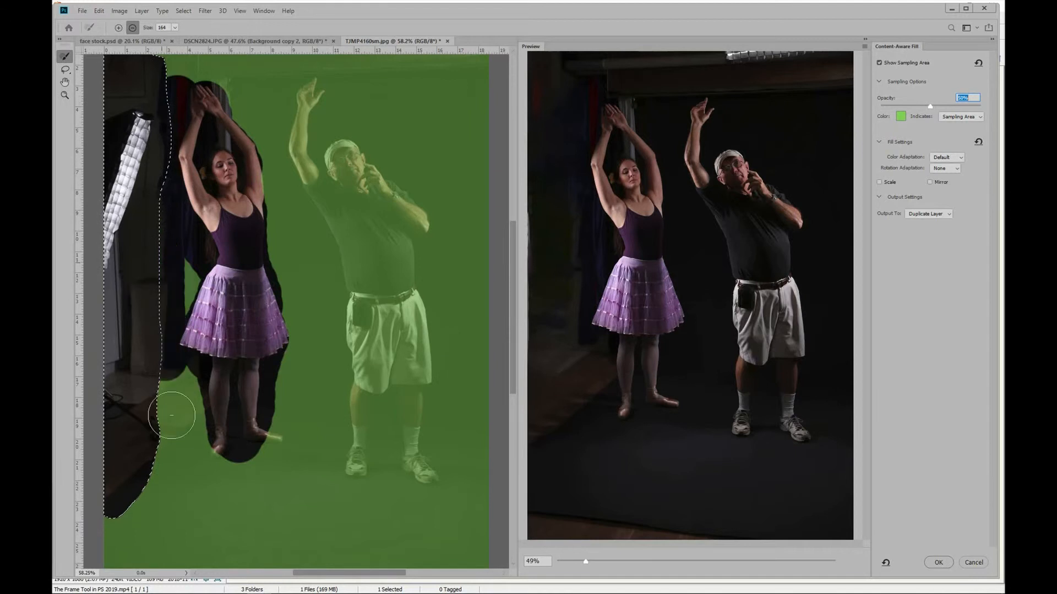
drag(172, 457, 228, 444)
mouse_move(278, 90)
mouse_down()
mouse_move(174, 59)
mouse_move(484, 46)
mouse_move(444, 47)
mouse_move(478, 65)
mouse_up()
mouse_move(331, 99)
mouse_down()
mouse_move(307, 109)
mouse_move(303, 136)
mouse_move(334, 170)
mouse_move(370, 179)
mouse_move(344, 153)
mouse_move(419, 245)
mouse_move(332, 206)
mouse_move(363, 265)
mouse_move(378, 442)
mouse_move(367, 332)
mouse_move(361, 464)
mouse_move(430, 471)
mouse_move(392, 274)
mouse_move(422, 362)
mouse_up()
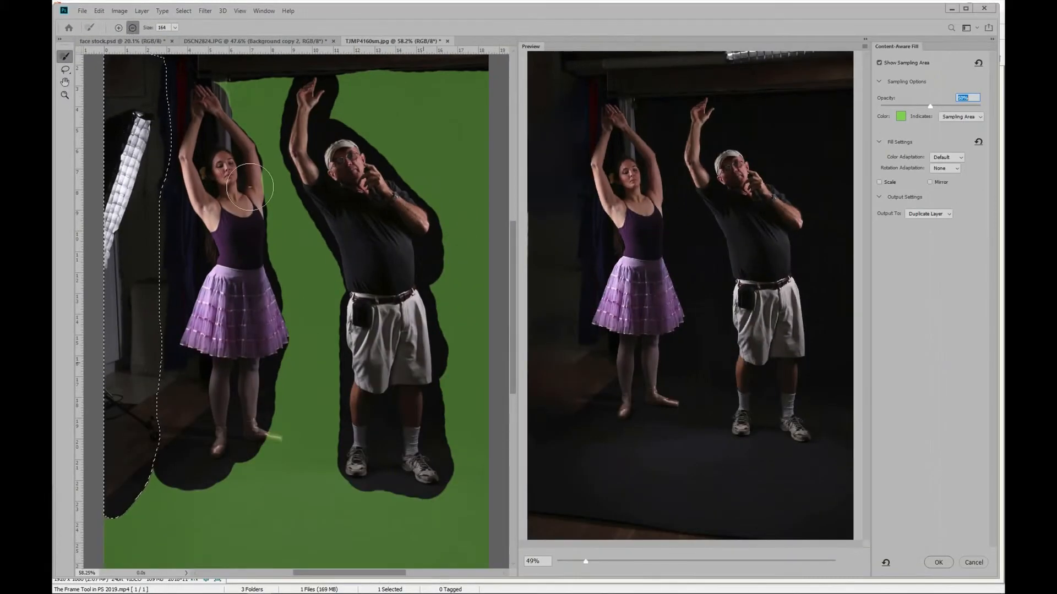
mouse_move(253, 96)
mouse_down()
mouse_move(217, 92)
mouse_move(220, 118)
mouse_up()
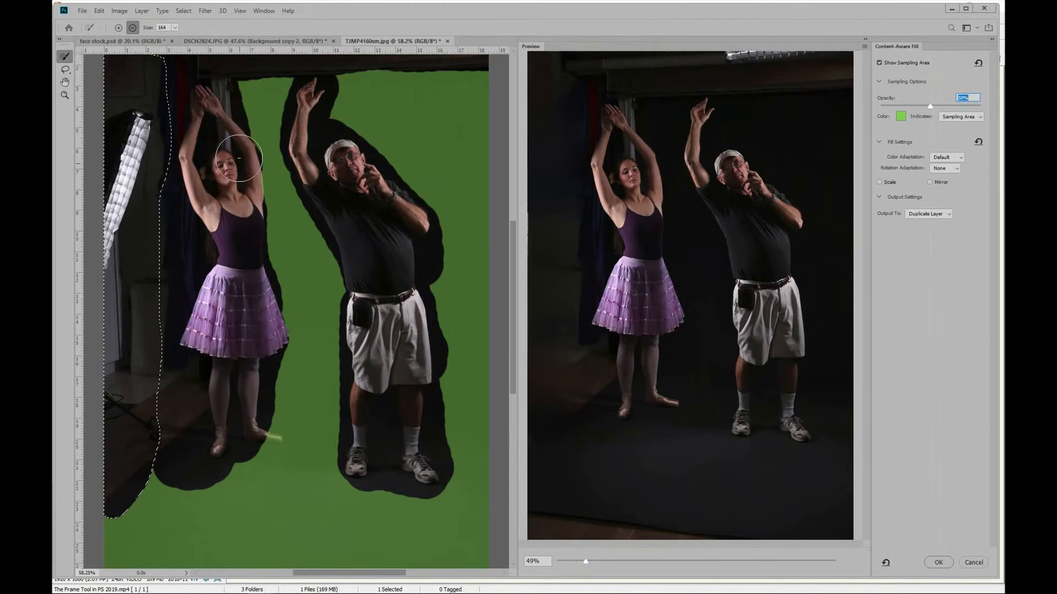
drag(258, 306, 277, 356)
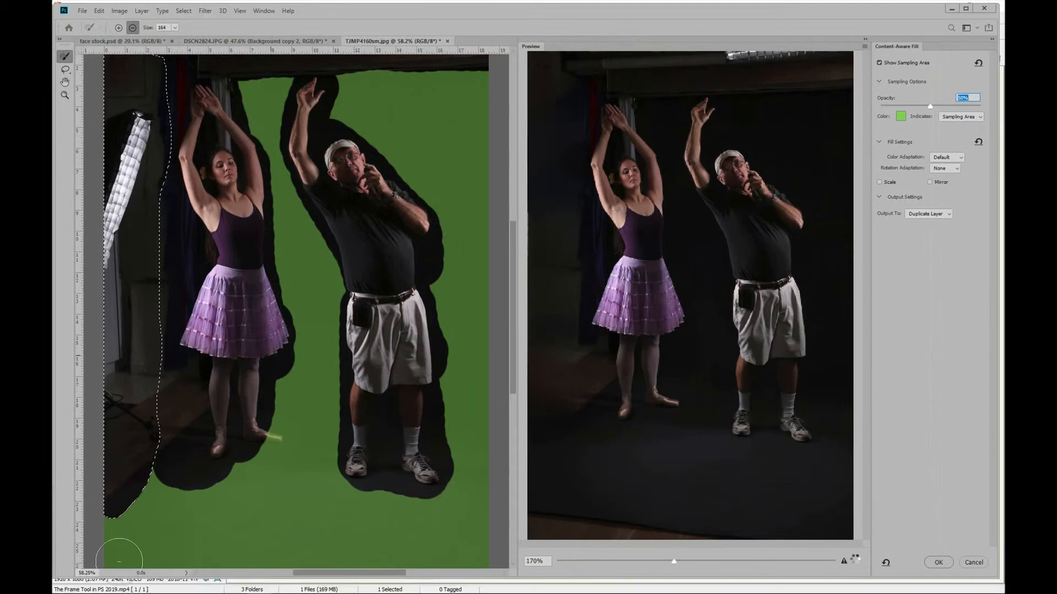
mouse_move(107, 559)
mouse_down()
mouse_move(318, 574)
mouse_move(352, 572)
mouse_up()
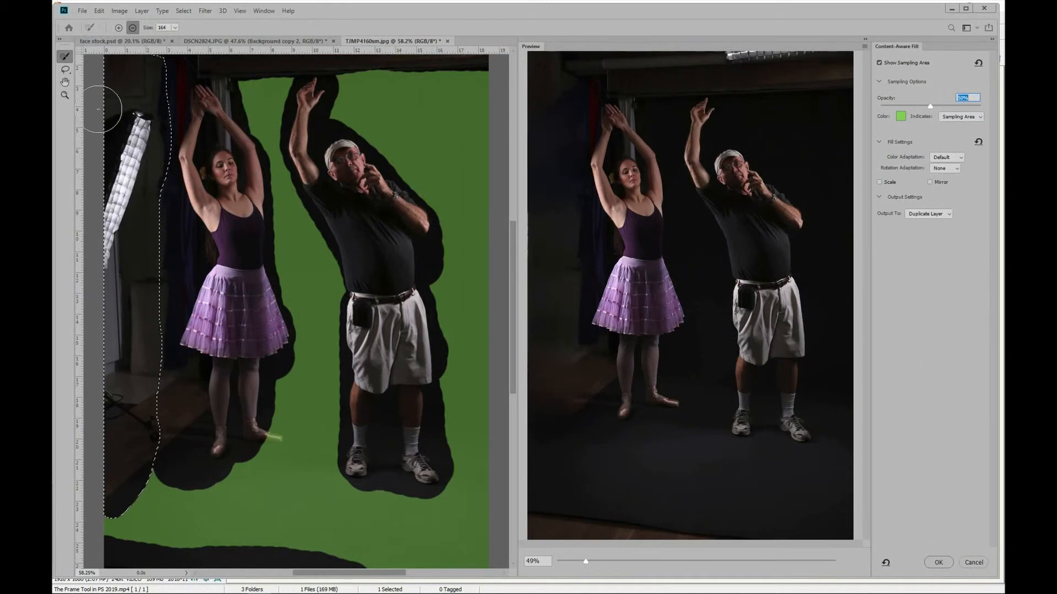
Extend the fill selection up to the dancer's side with the Lasso, output the fill to a duplicate layer and deselect
click(65, 71)
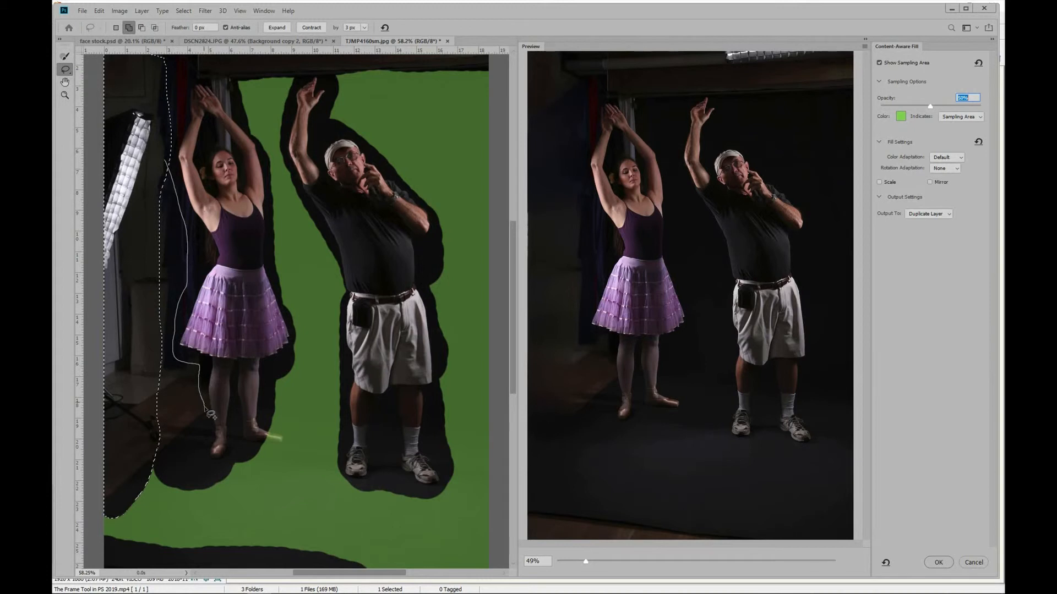
drag(149, 478, 149, 476)
scroll(571, 264, up, 5)
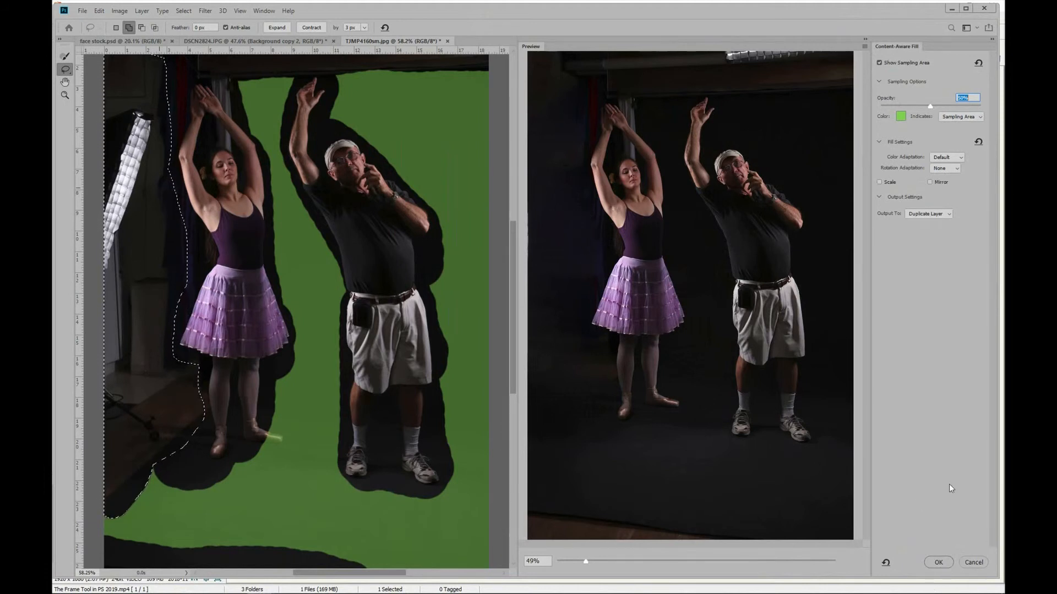
click(928, 215)
click(939, 563)
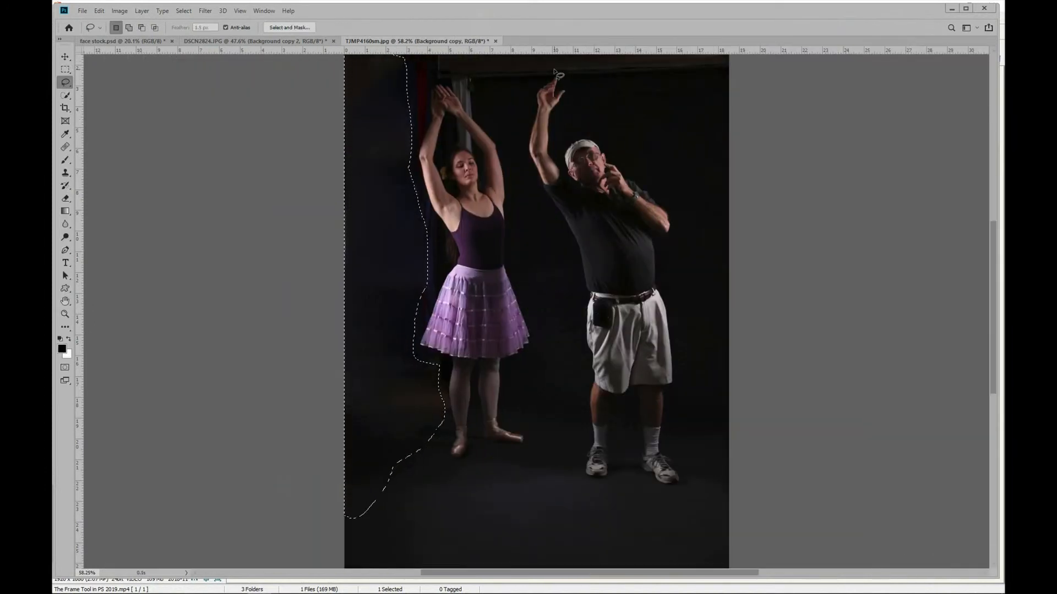
key(ctrl+d)
Lasso a loose outline around the whole man, from his raised hand down to his shoes
mouse_move(545, 200)
mouse_down()
mouse_move(567, 262)
mouse_move(573, 370)
mouse_up()
drag(573, 454, 623, 497)
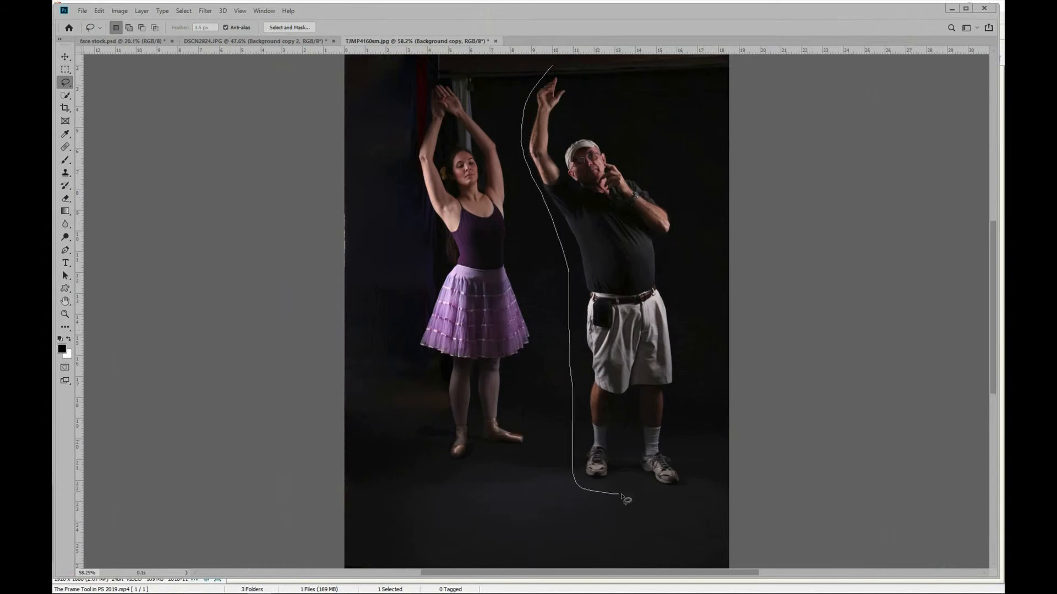
drag(680, 424, 688, 312)
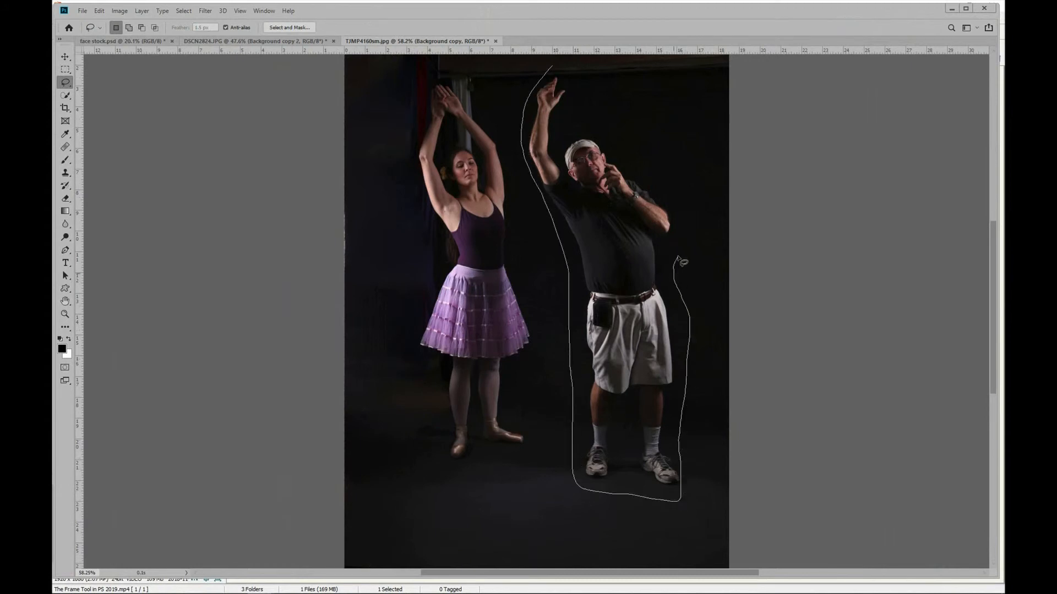
drag(678, 216, 618, 143)
drag(571, 78, 572, 81)
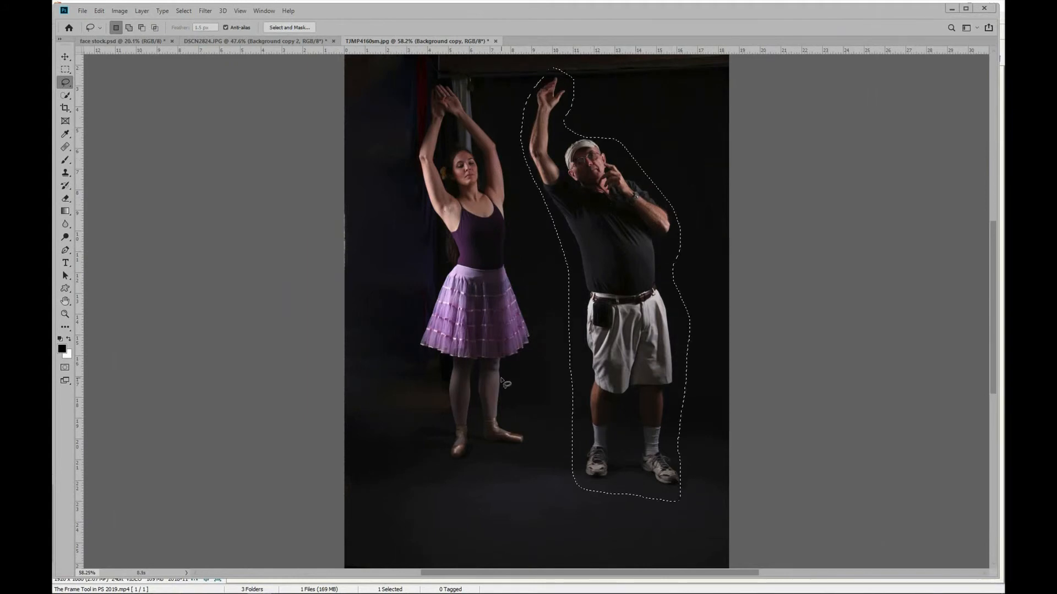
Remove the man with Content-Aware Fill onto a duplicate layer, keeping the dancer out of the sampling area, and deselect
click(100, 11)
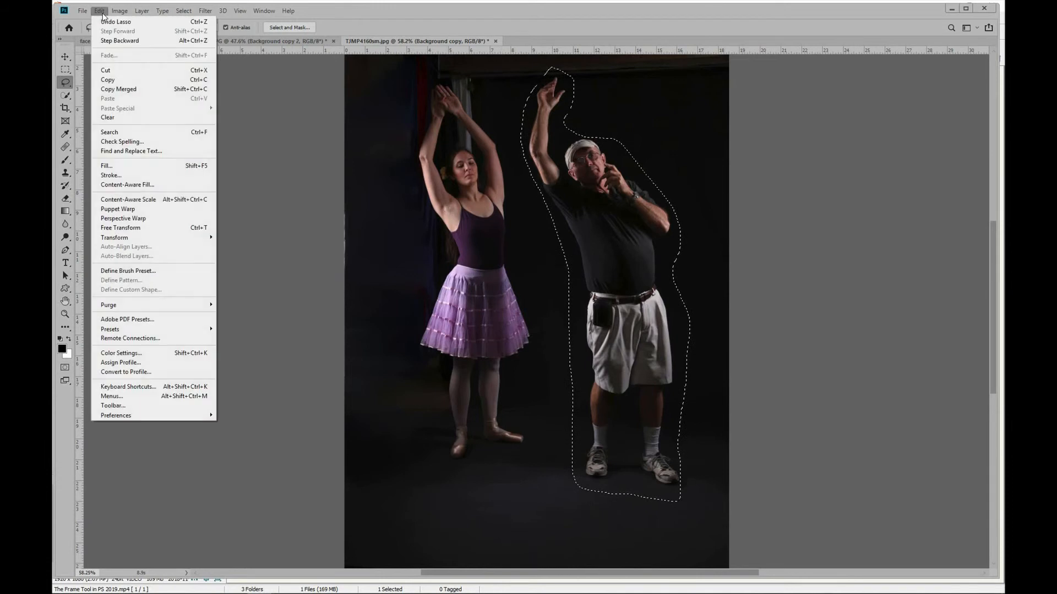
click(146, 186)
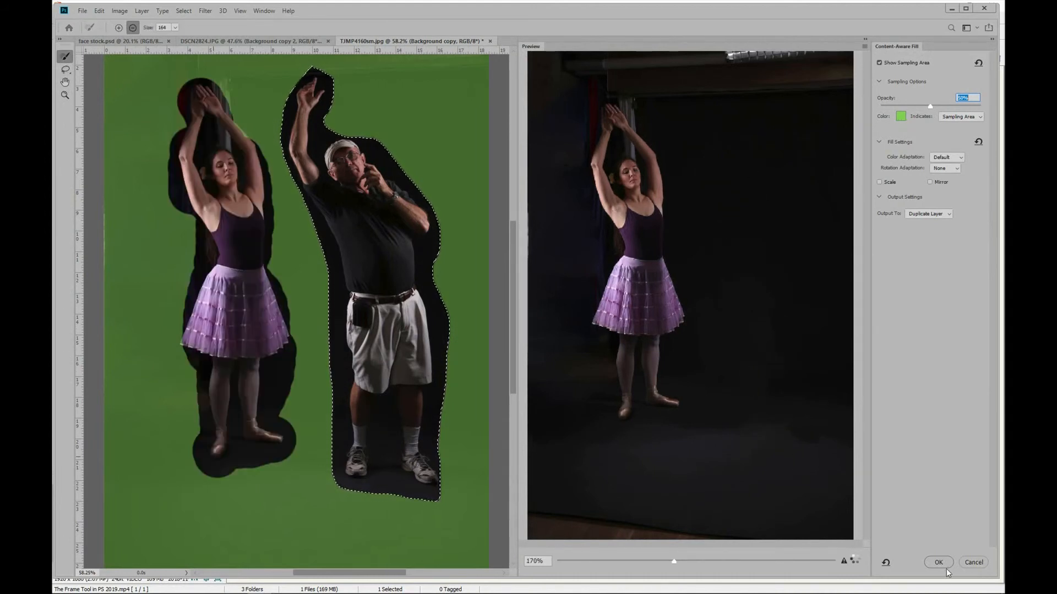
click(942, 563)
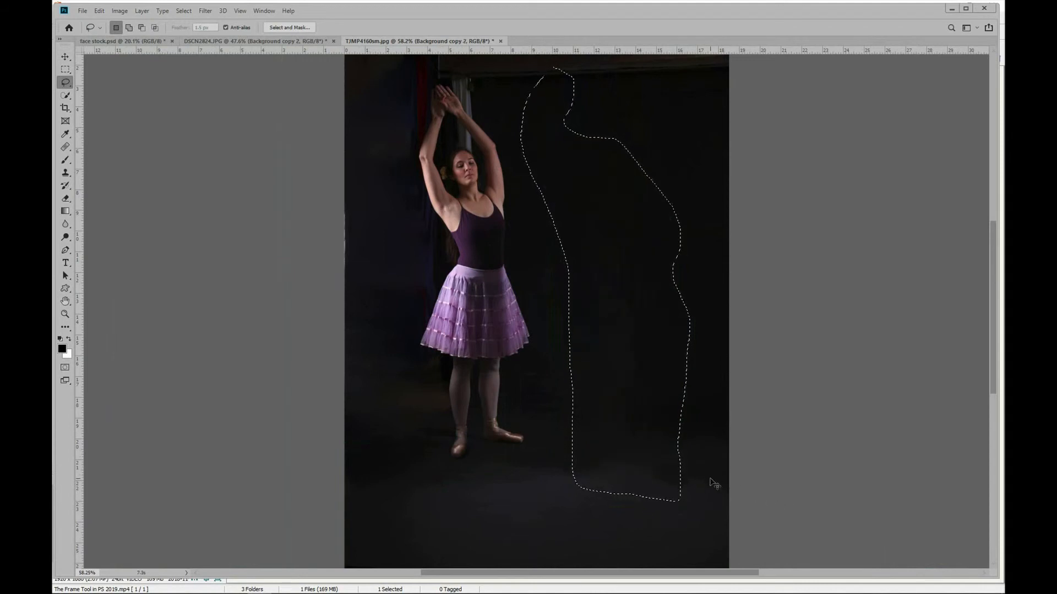
key(ctrl+d)
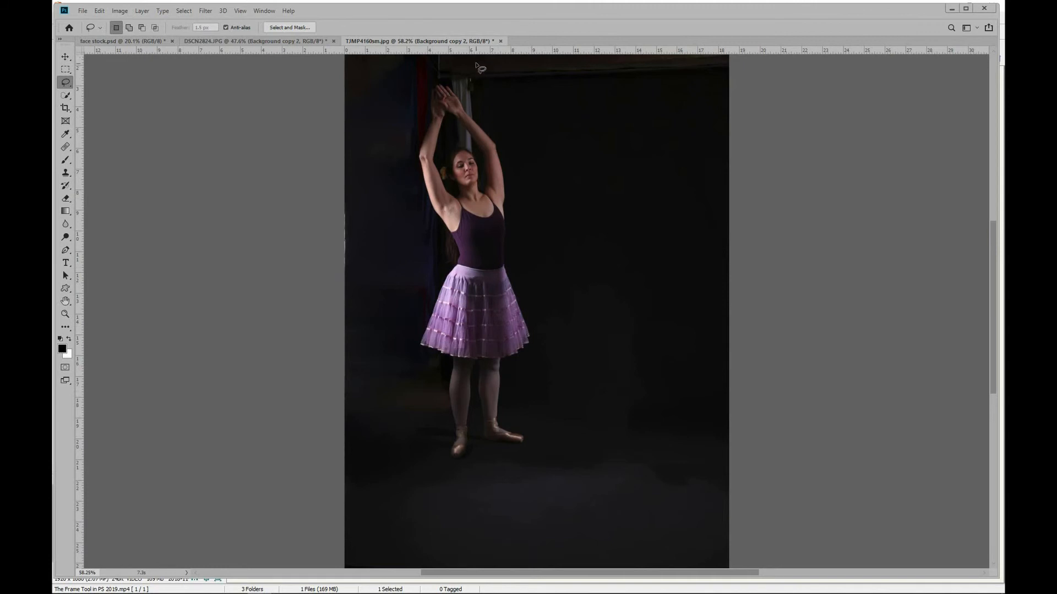
Lasso the ceiling beam above the dancer and start Content-Aware Fill on it
mouse_move(470, 57)
mouse_down()
mouse_move(575, 99)
mouse_move(673, 104)
mouse_move(746, 73)
mouse_up()
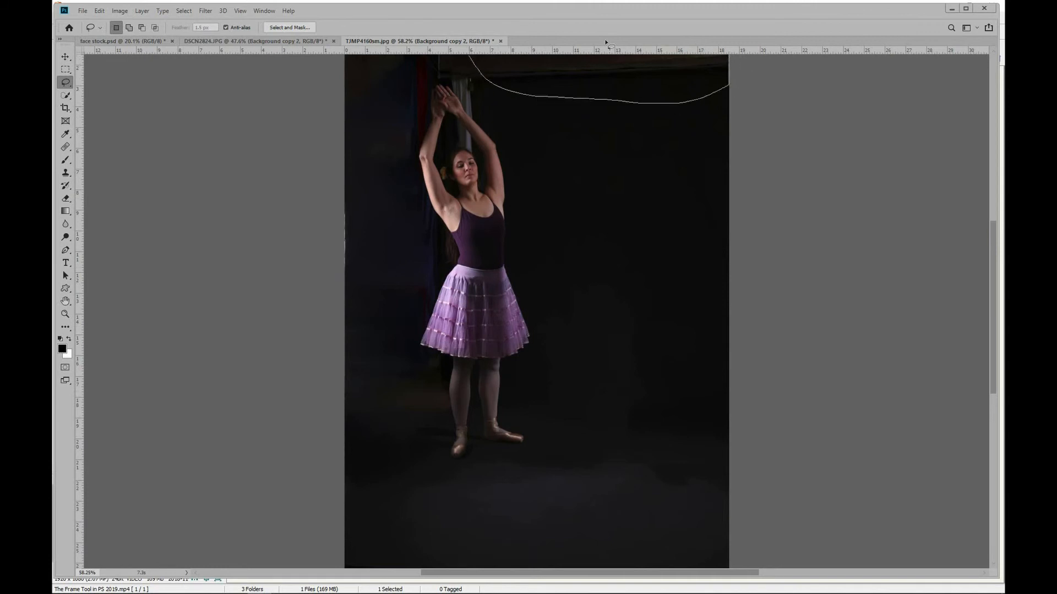
mouse_move(460, 53)
mouse_down()
mouse_move(462, 80)
mouse_move(477, 74)
mouse_up()
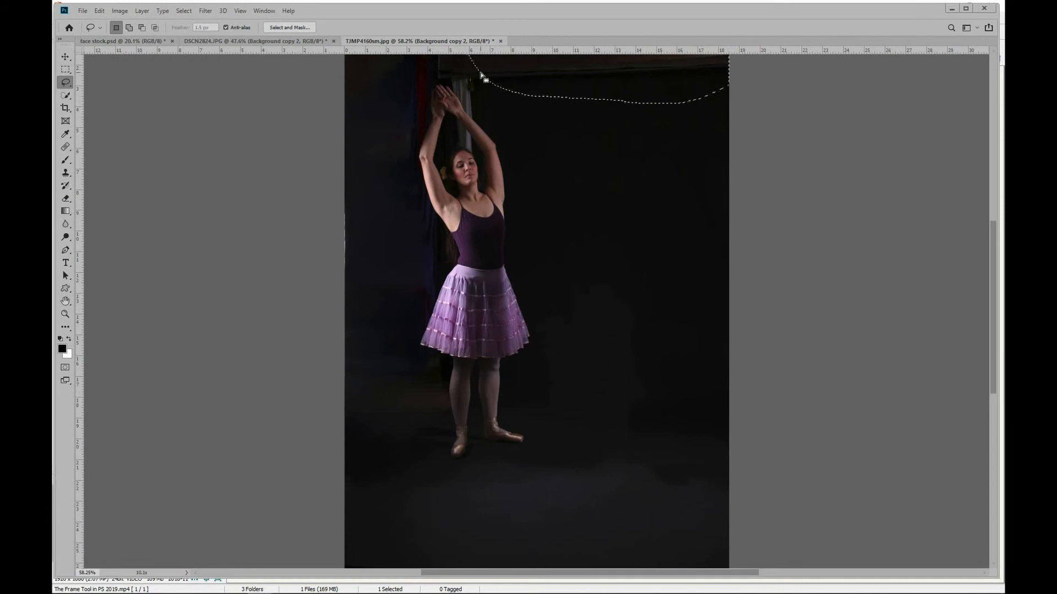
click(99, 11)
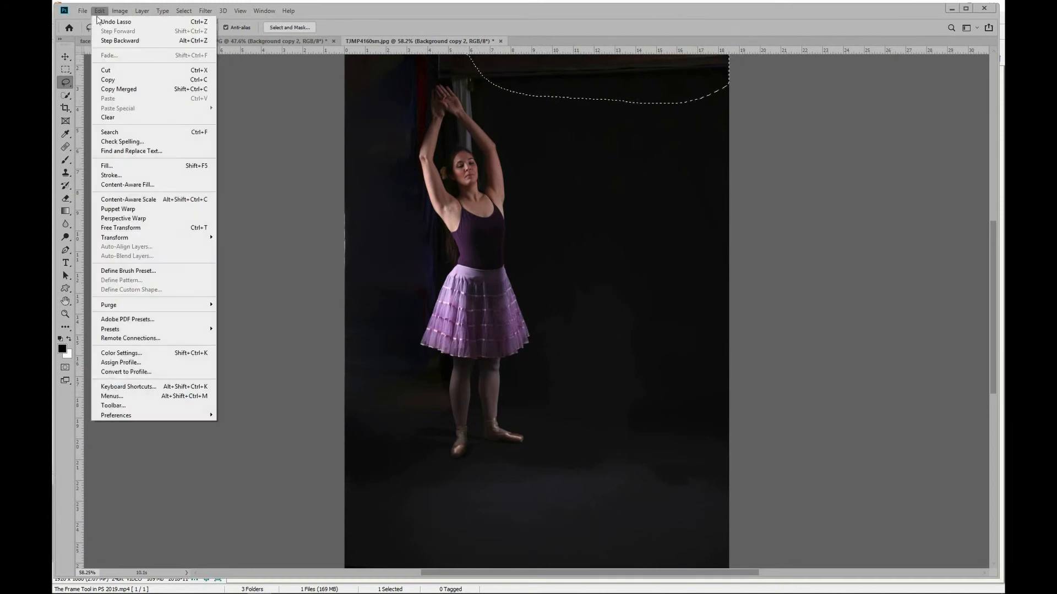
click(139, 186)
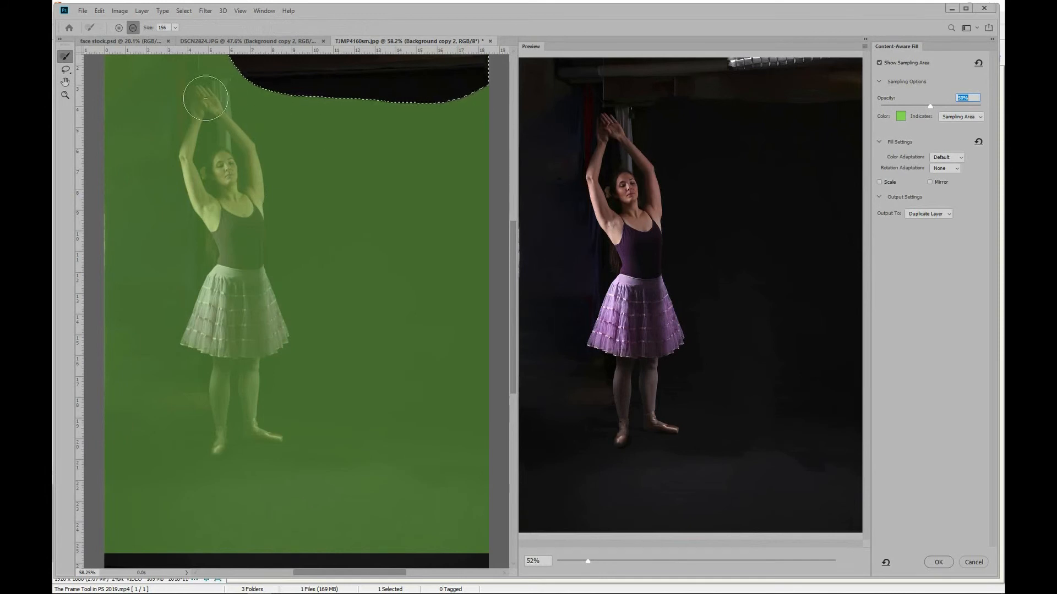
Exclude the dancer from the beam's sampling area and extend the fill selection to the photo's top edge with the Lasso
mouse_move(208, 104)
mouse_down()
mouse_move(236, 192)
mouse_move(232, 125)
mouse_move(243, 211)
mouse_move(216, 234)
mouse_move(254, 290)
mouse_move(260, 228)
mouse_move(260, 377)
mouse_move(283, 431)
mouse_move(173, 321)
mouse_move(218, 297)
mouse_move(206, 383)
mouse_move(231, 368)
mouse_move(221, 406)
mouse_move(245, 438)
mouse_move(292, 335)
mouse_move(277, 297)
mouse_move(258, 308)
mouse_move(218, 104)
mouse_up()
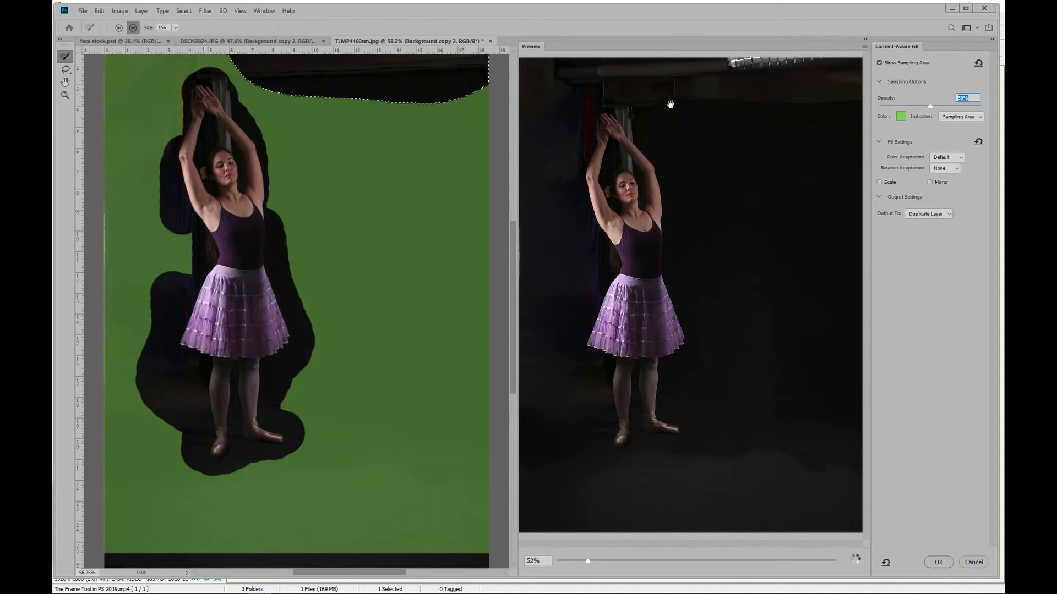
scroll(752, 74, up, 4)
drag(448, 165, 444, 295)
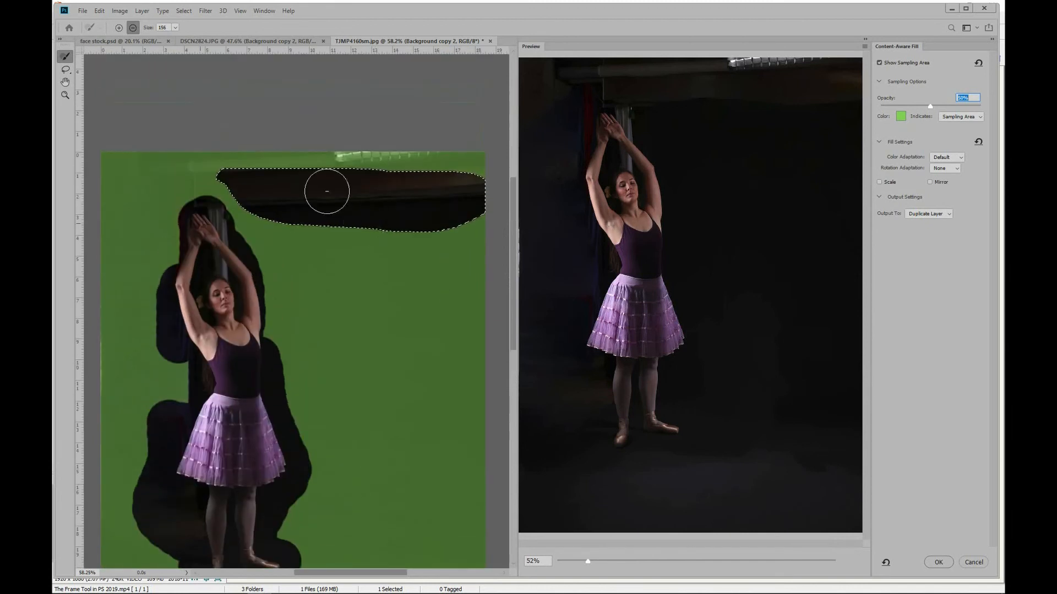
click(65, 70)
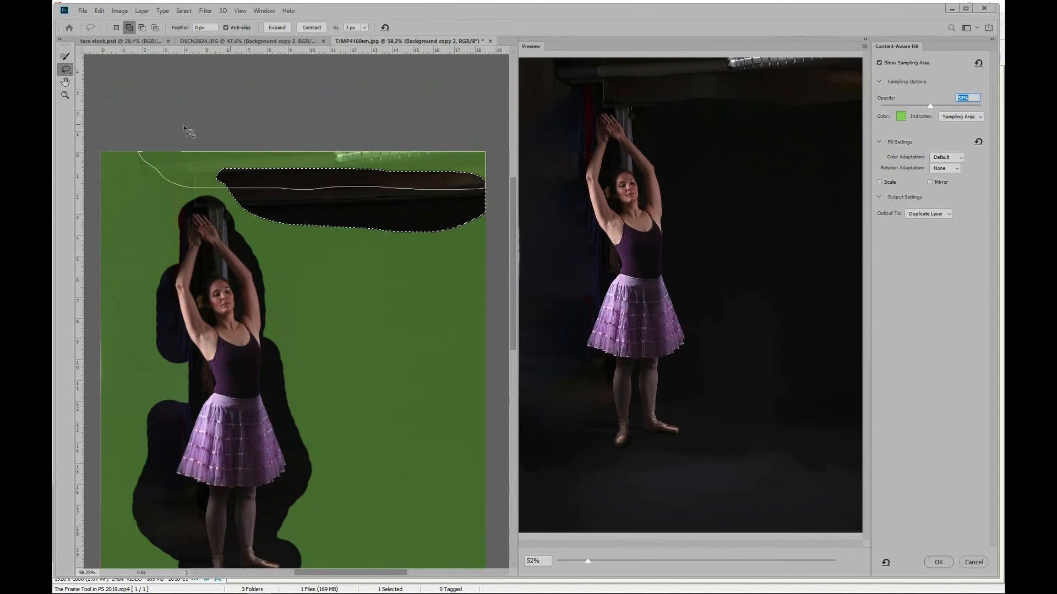
drag(185, 128, 142, 134)
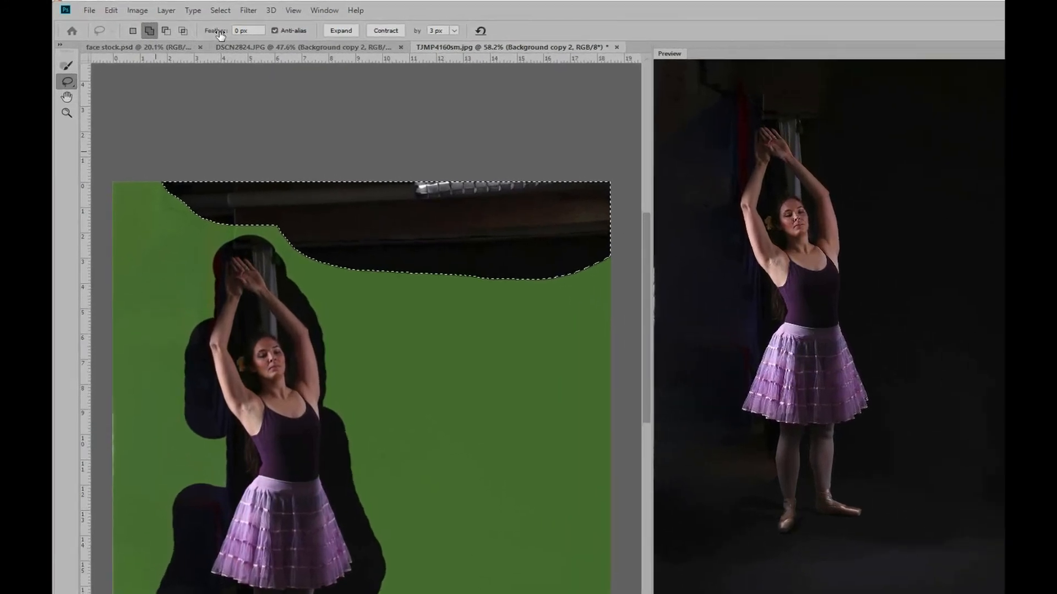
Set the Lasso tool's feather to 2 px
click(213, 31)
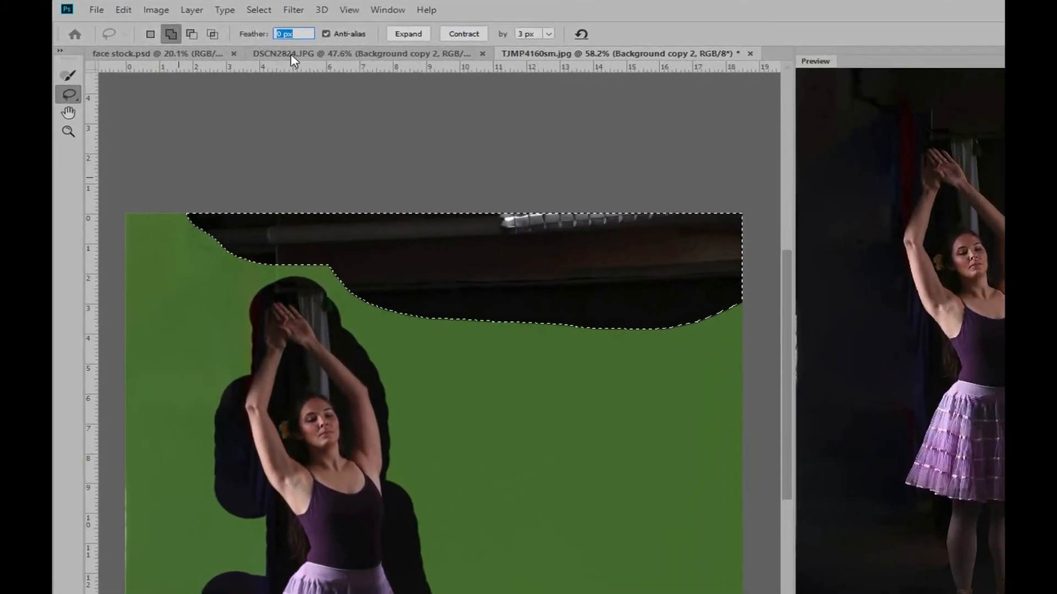
key(Up)
key(Up)
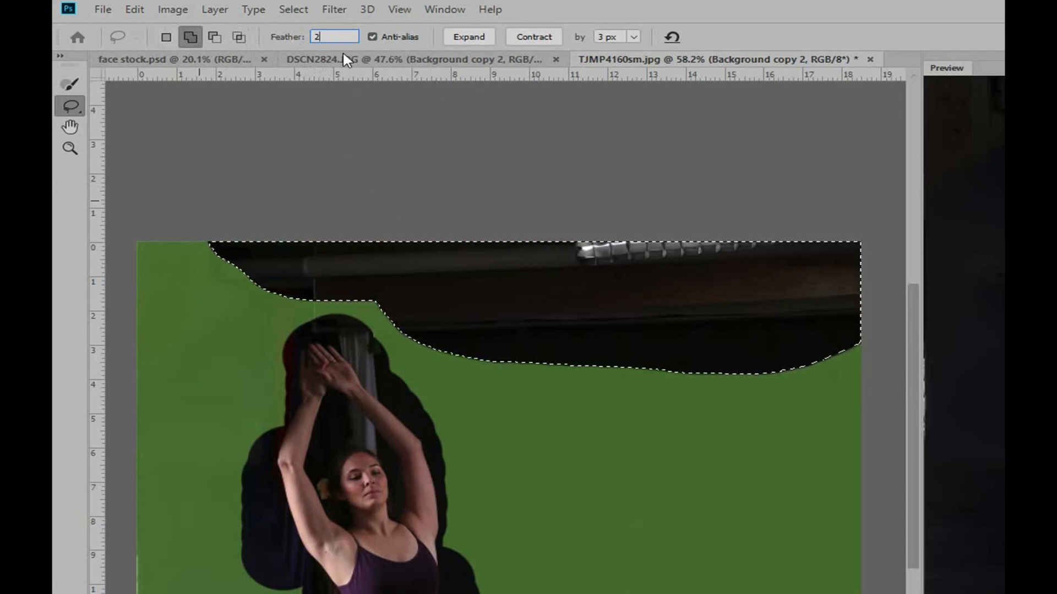
Try expanding the beam's fill selection by 3 px several times and contract it back by the same amount
click(467, 40)
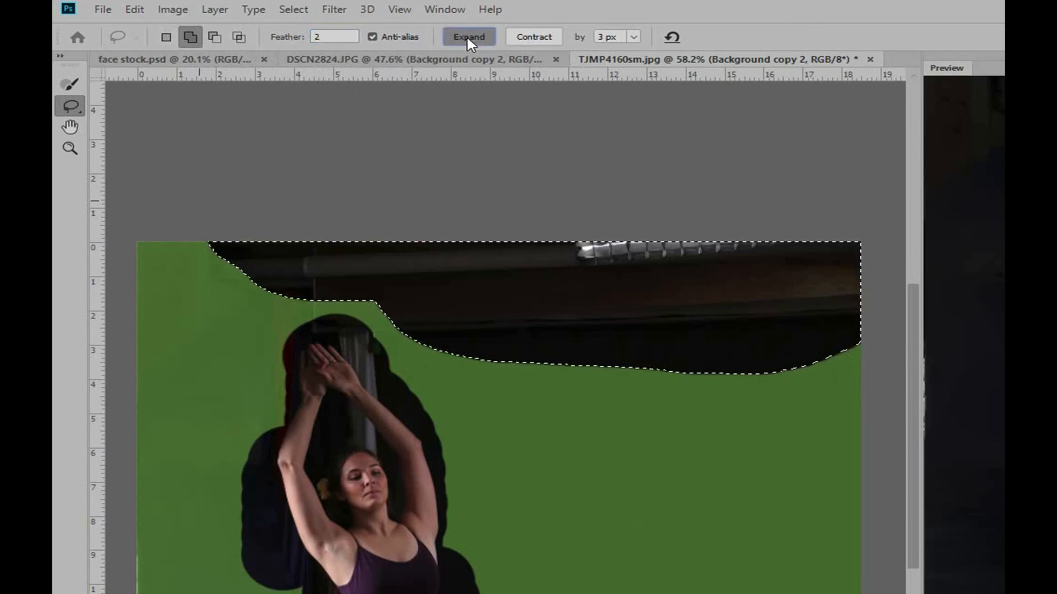
click(467, 41)
click(467, 40)
click(467, 40)
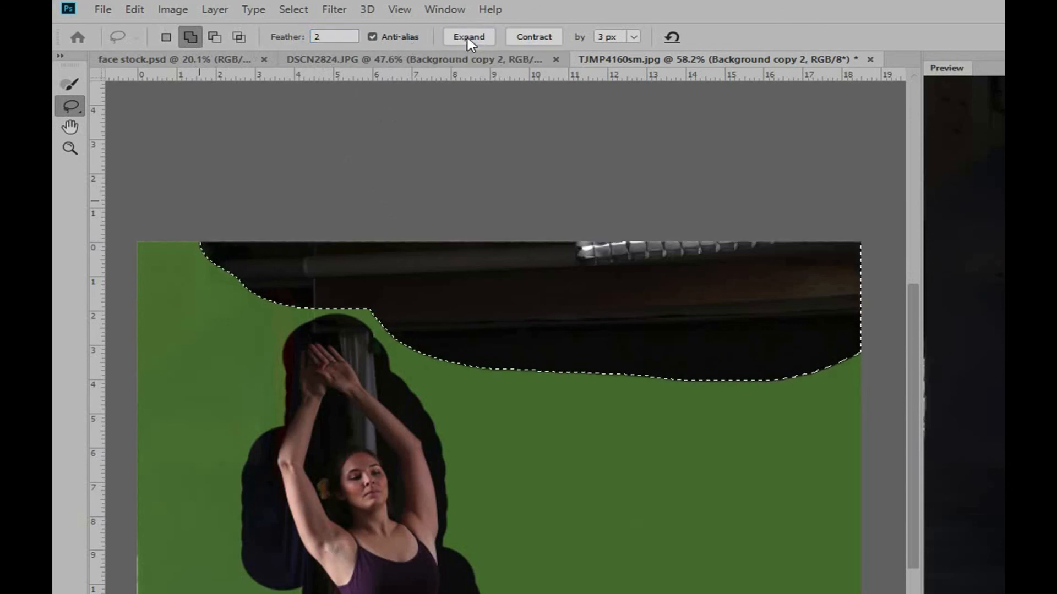
click(467, 40)
click(467, 40)
click(533, 40)
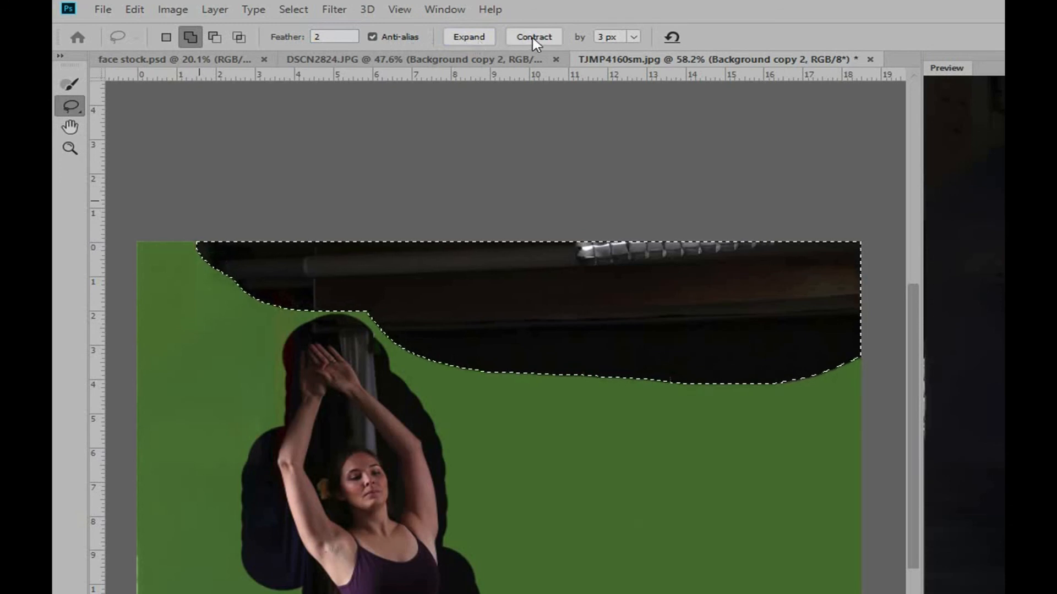
click(533, 39)
click(533, 39)
click(534, 39)
click(534, 39)
click(534, 39)
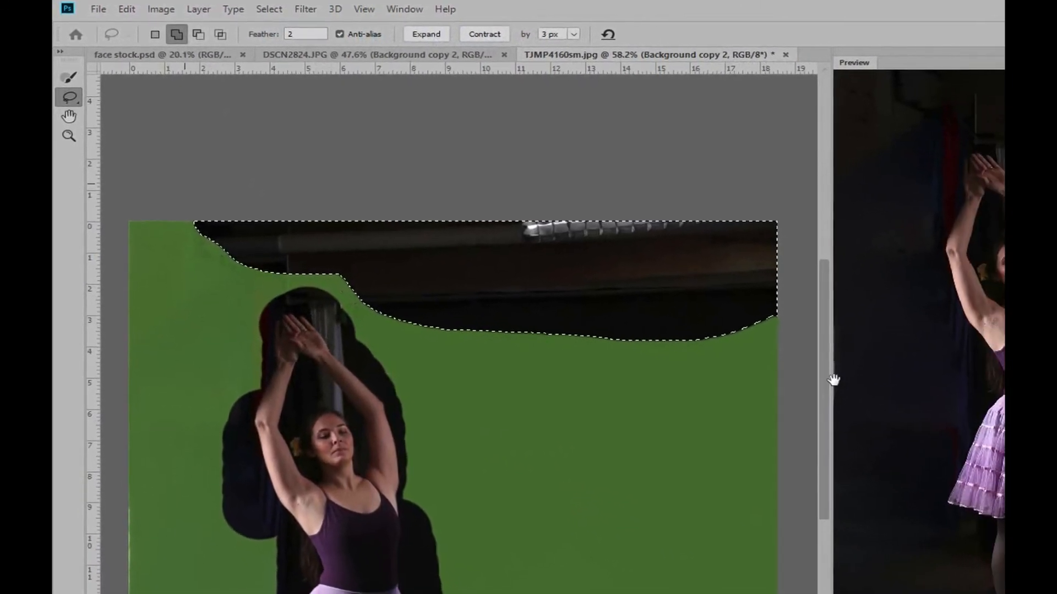
Inspect the beam's fill selection along the photo and read the description of the Rotation Adaptation setting
drag(814, 370, 818, 431)
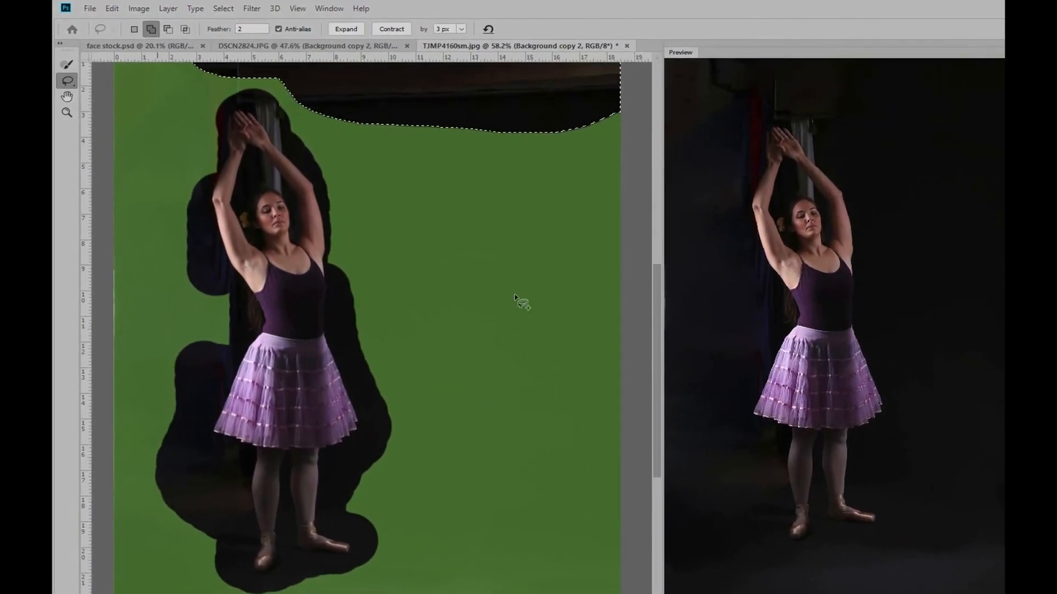
drag(642, 337, 642, 286)
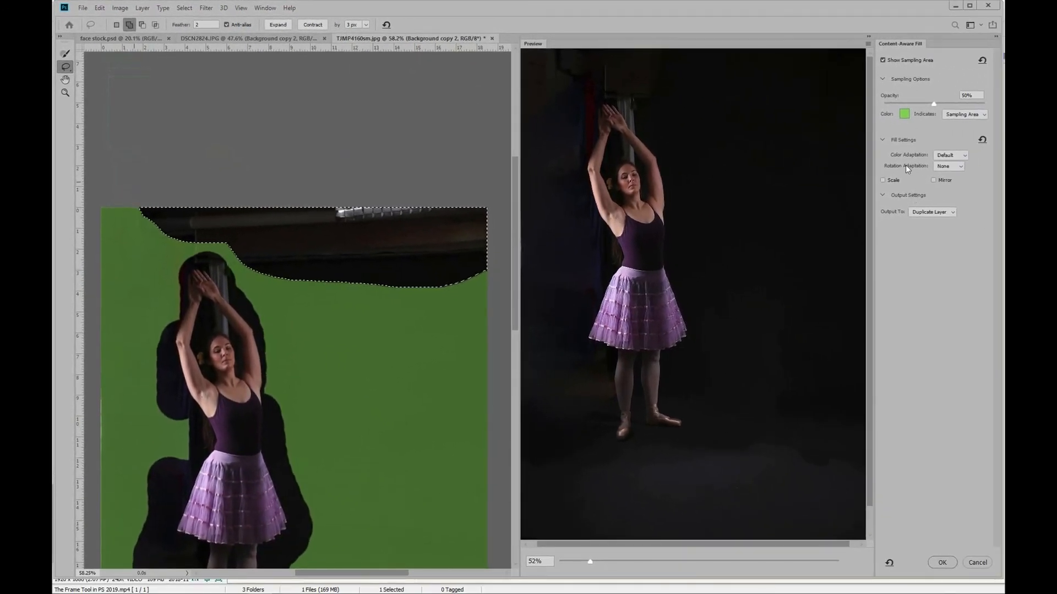
mouse_move(905, 164)
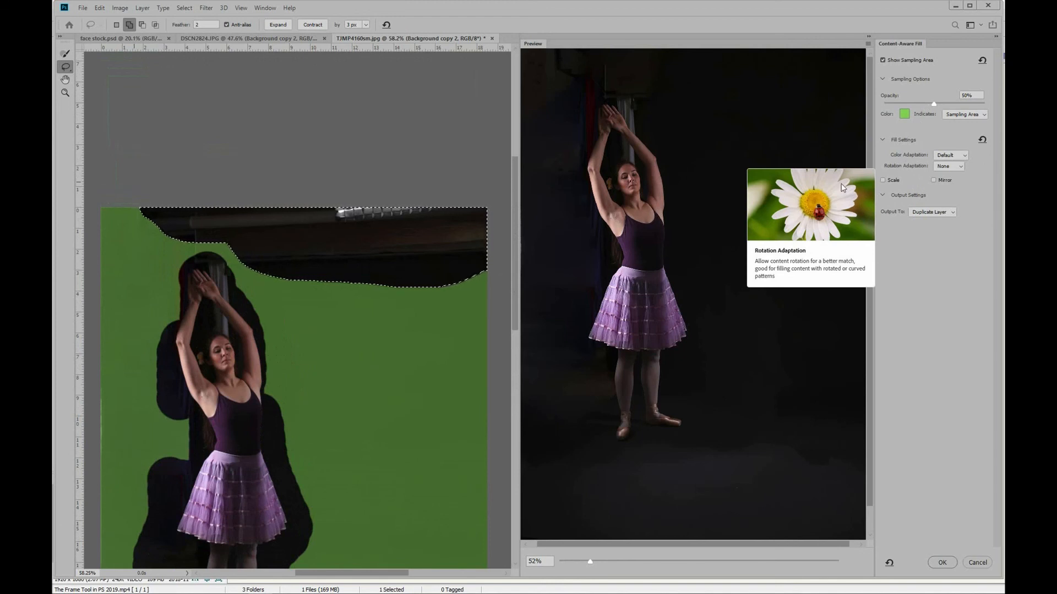